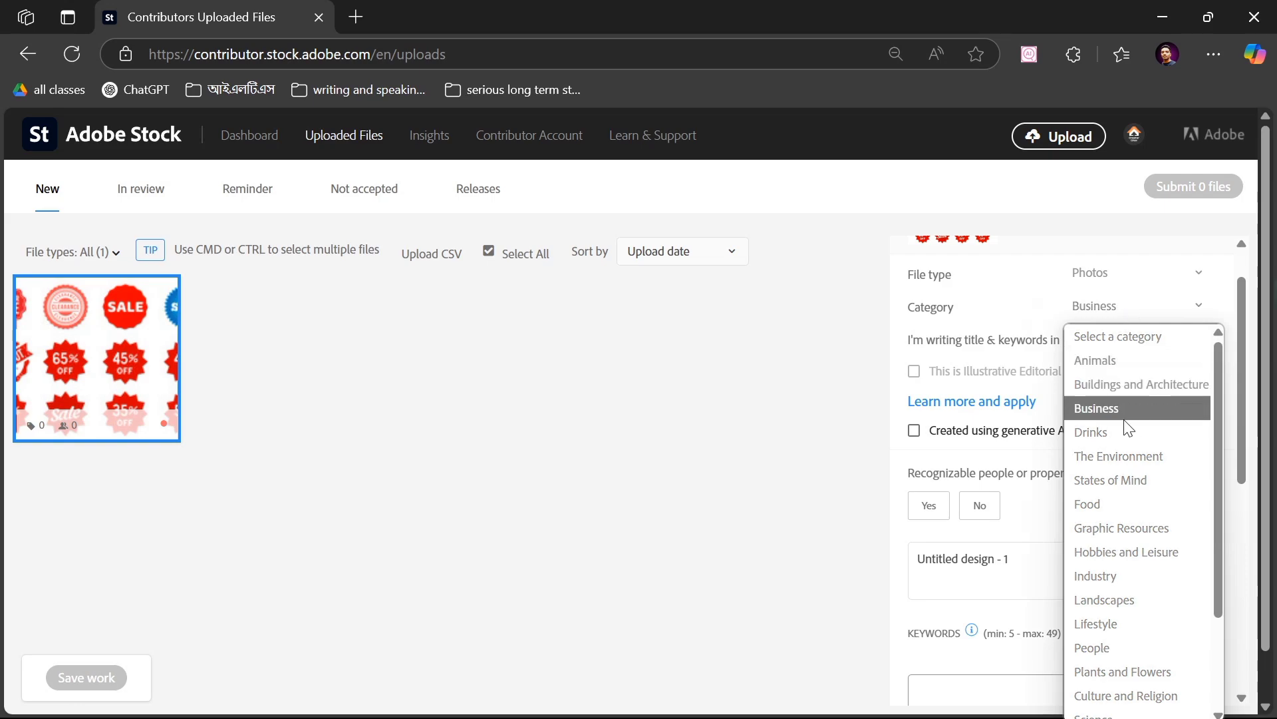
Step: Set the uploaded file's category to Graphic Resources
left_click(1139, 527)
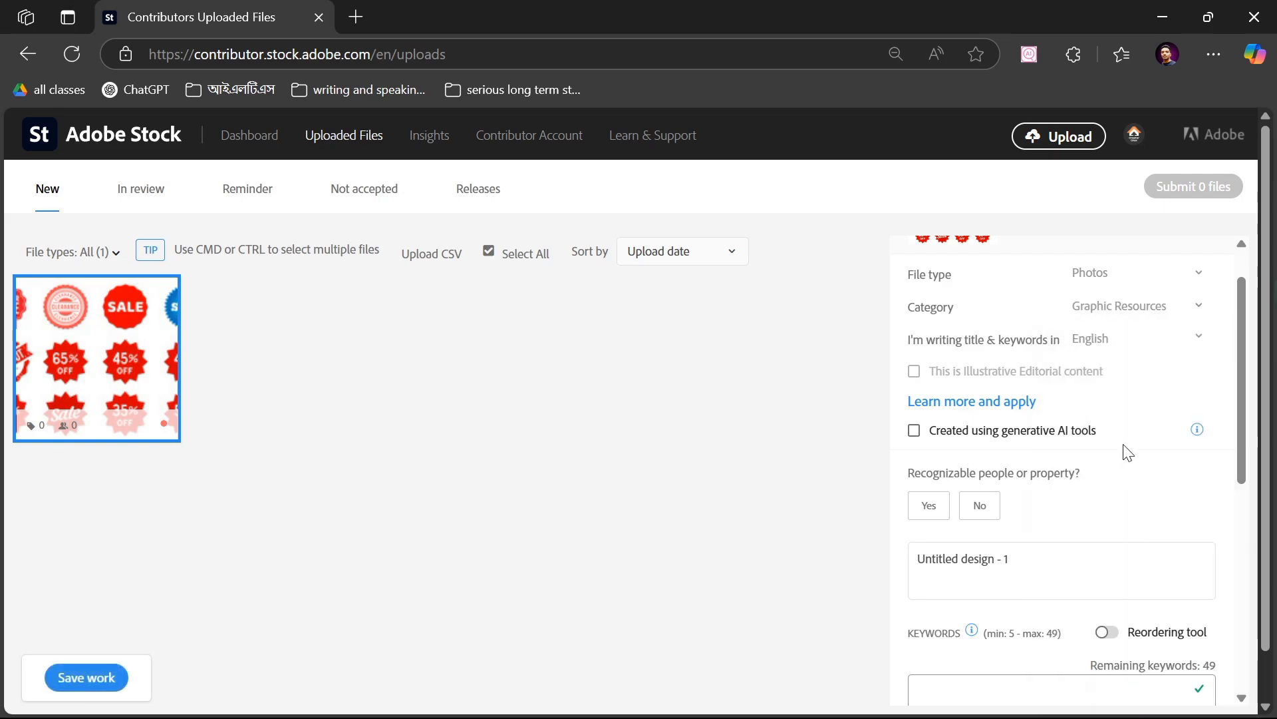
scroll(945, 453, "down", 1)
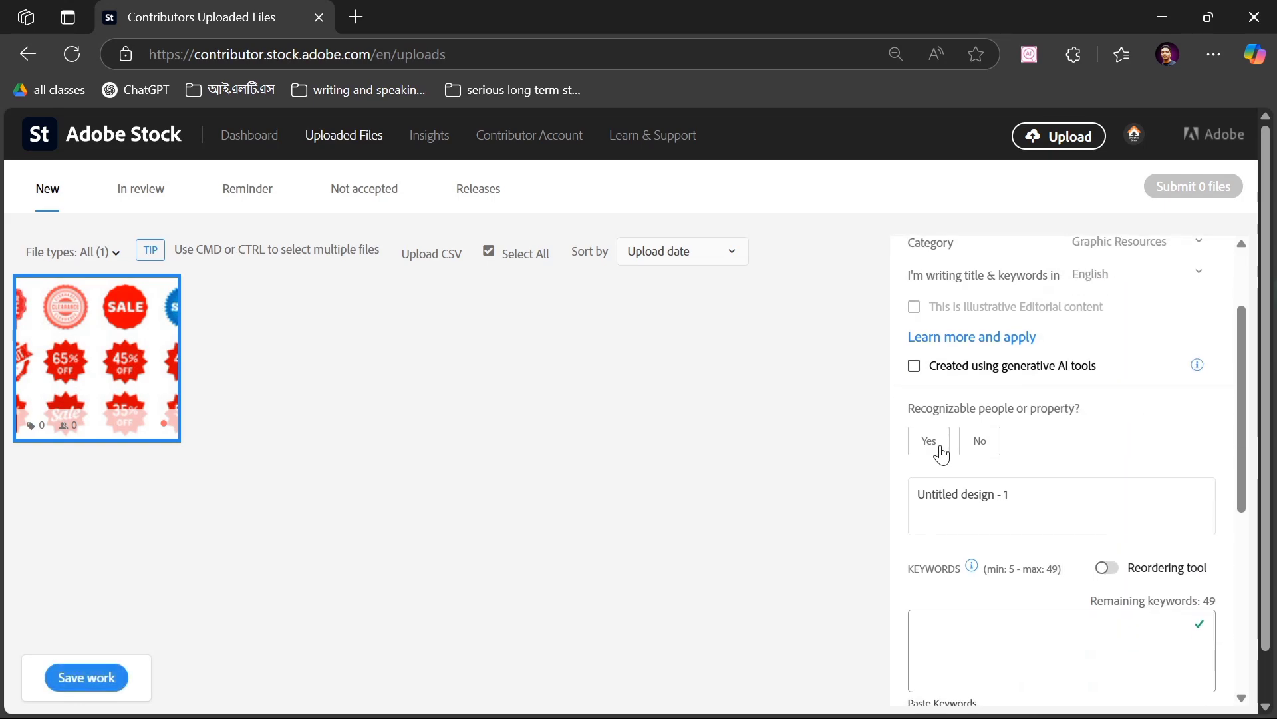
left_click(914, 366)
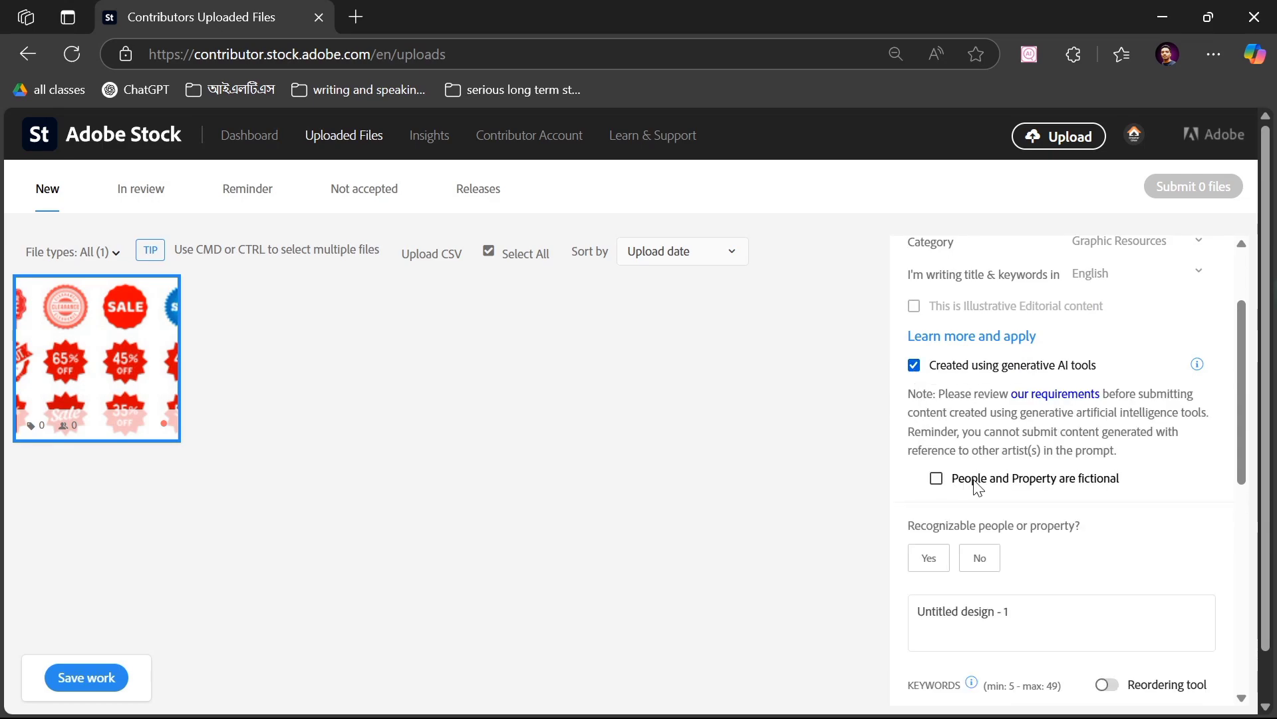
scroll(956, 480, "up", 1)
scroll(957, 479, "up", 5)
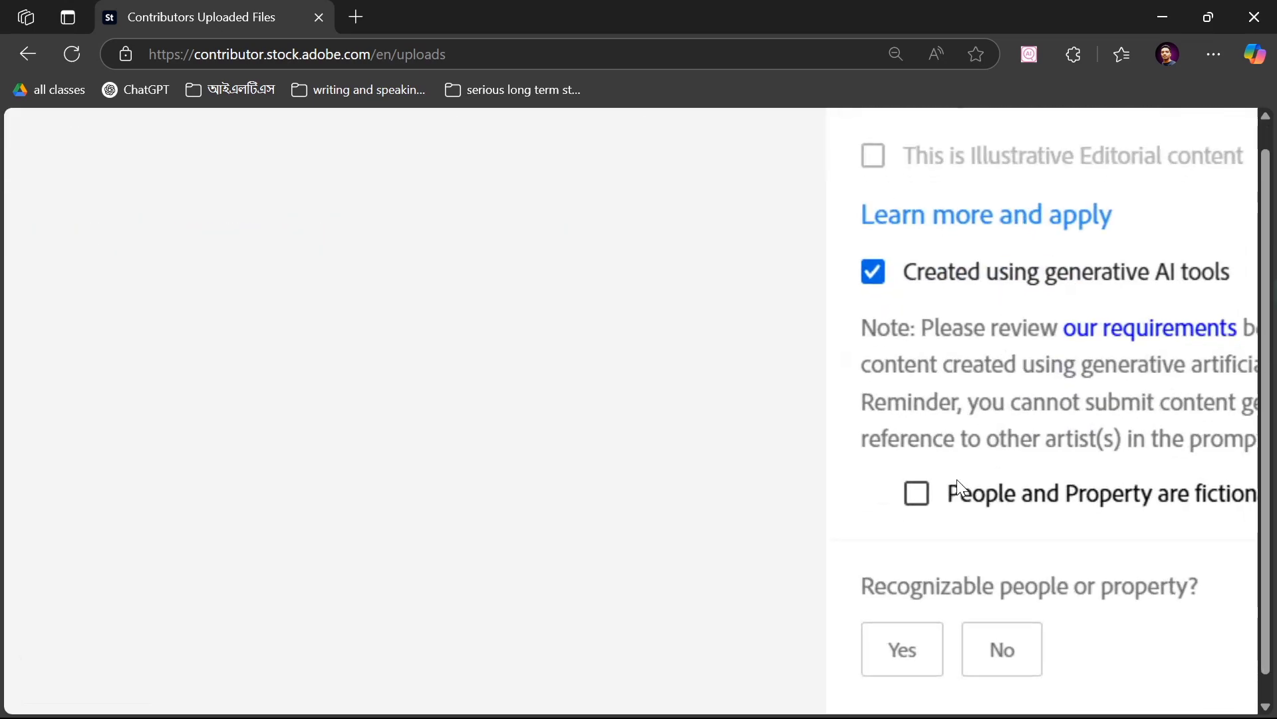
scroll(957, 480, "right", 5)
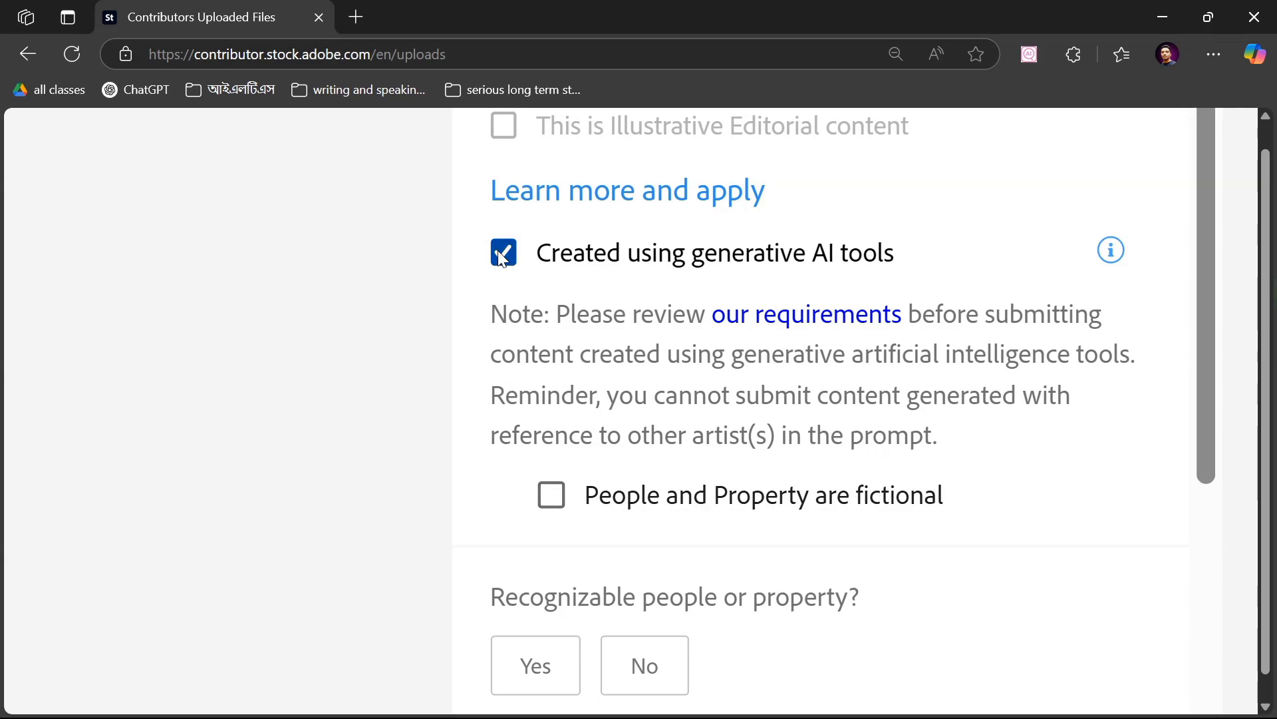
left_click(595, 253)
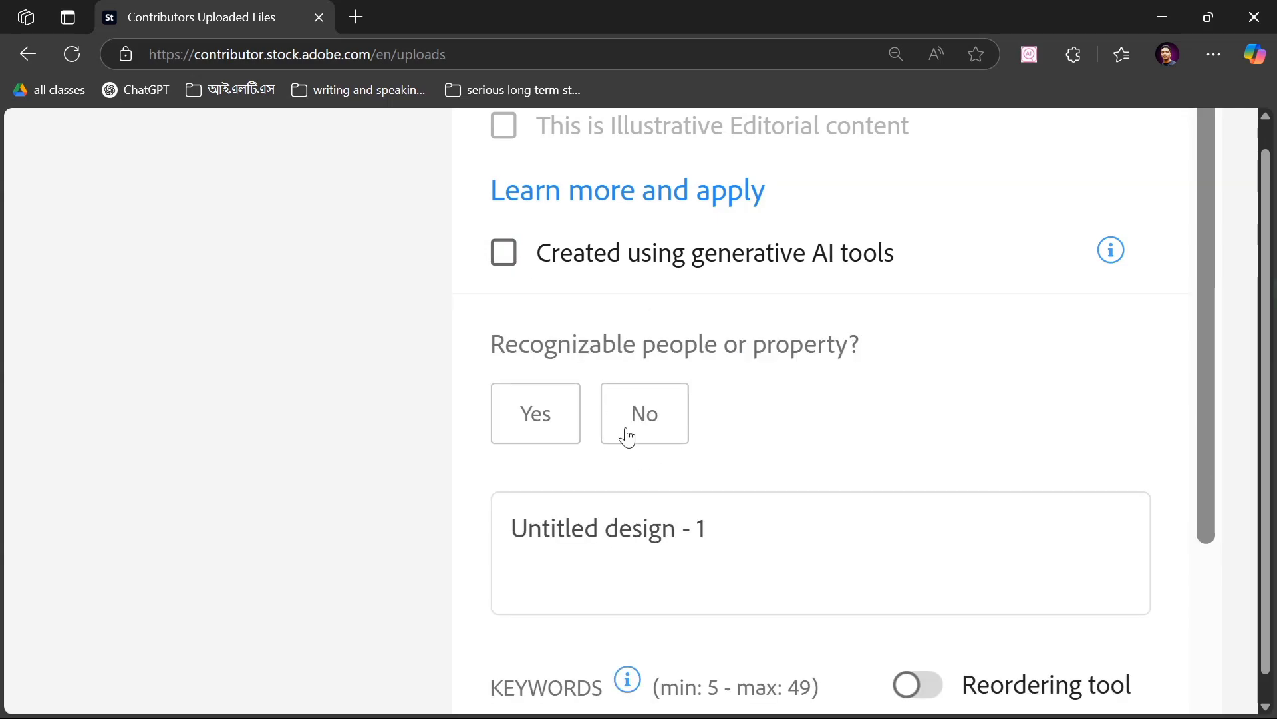
Step: Declare no recognizable people or property, and replace the file's title with the suggested "set of discount labels"
left_click(650, 431)
scroll(932, 405, "down", 3)
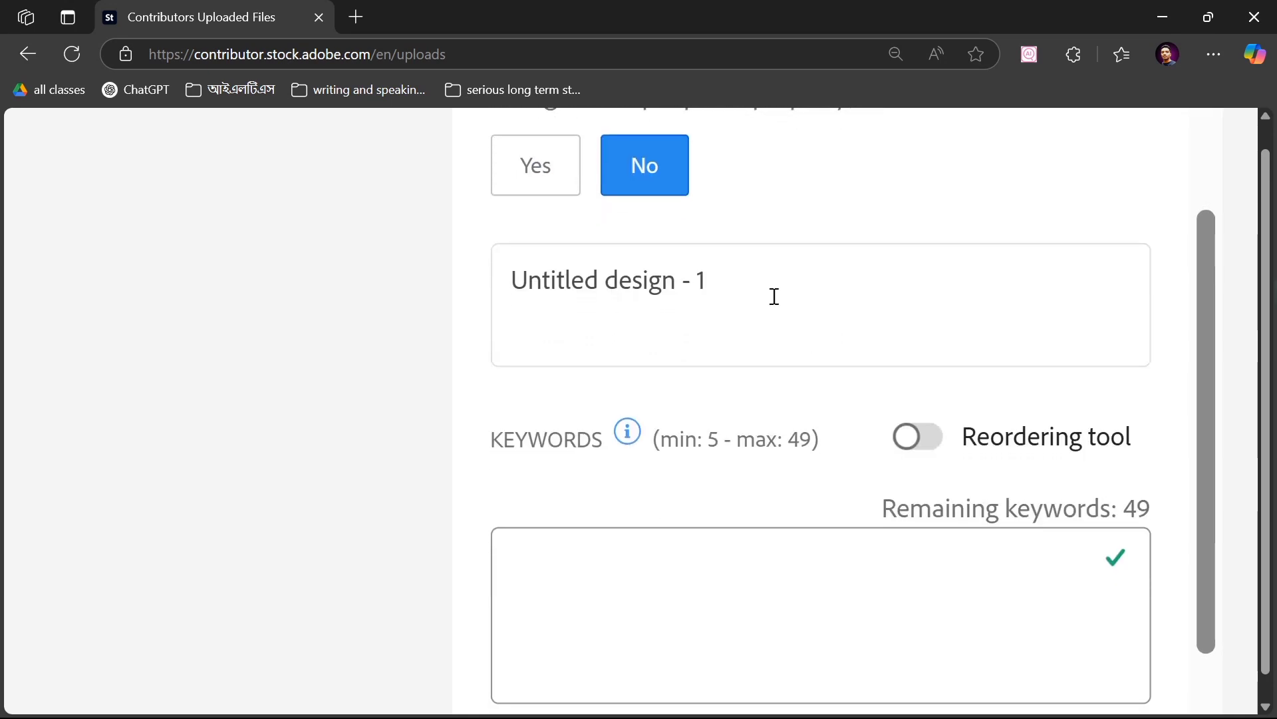
left_click_drag(745, 298, 499, 277)
key("BackSpace")
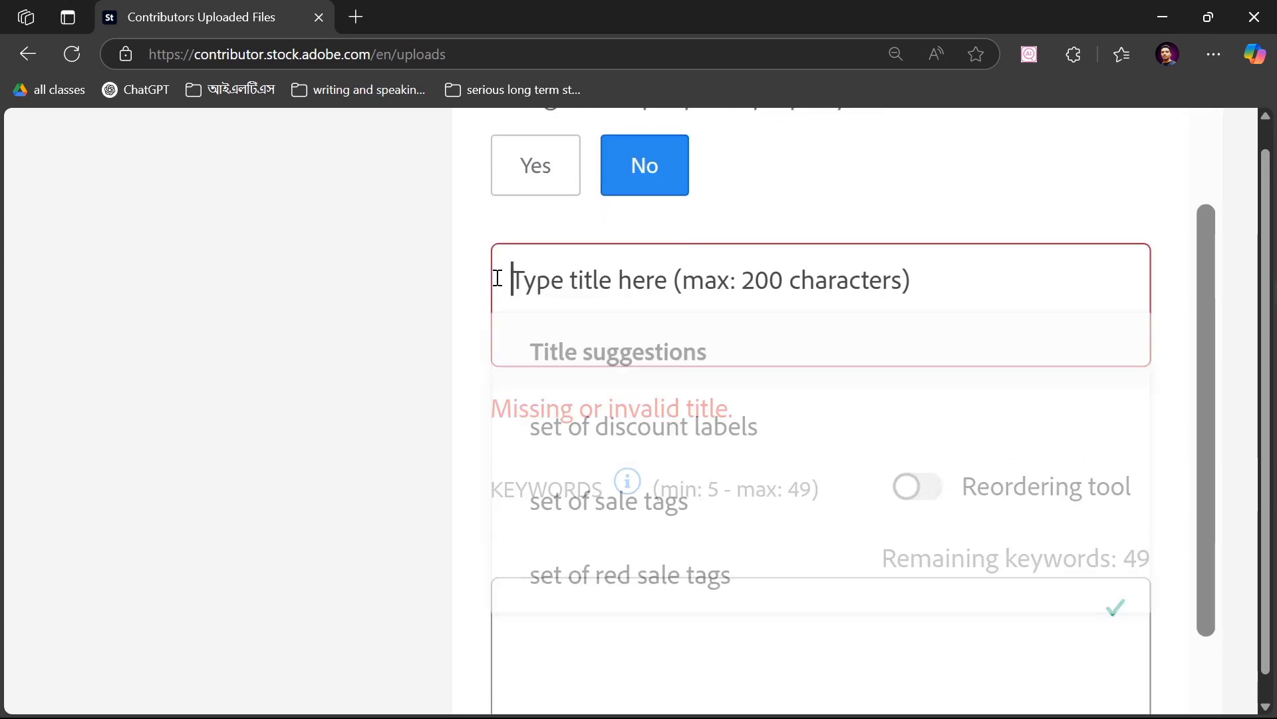
left_click(767, 433)
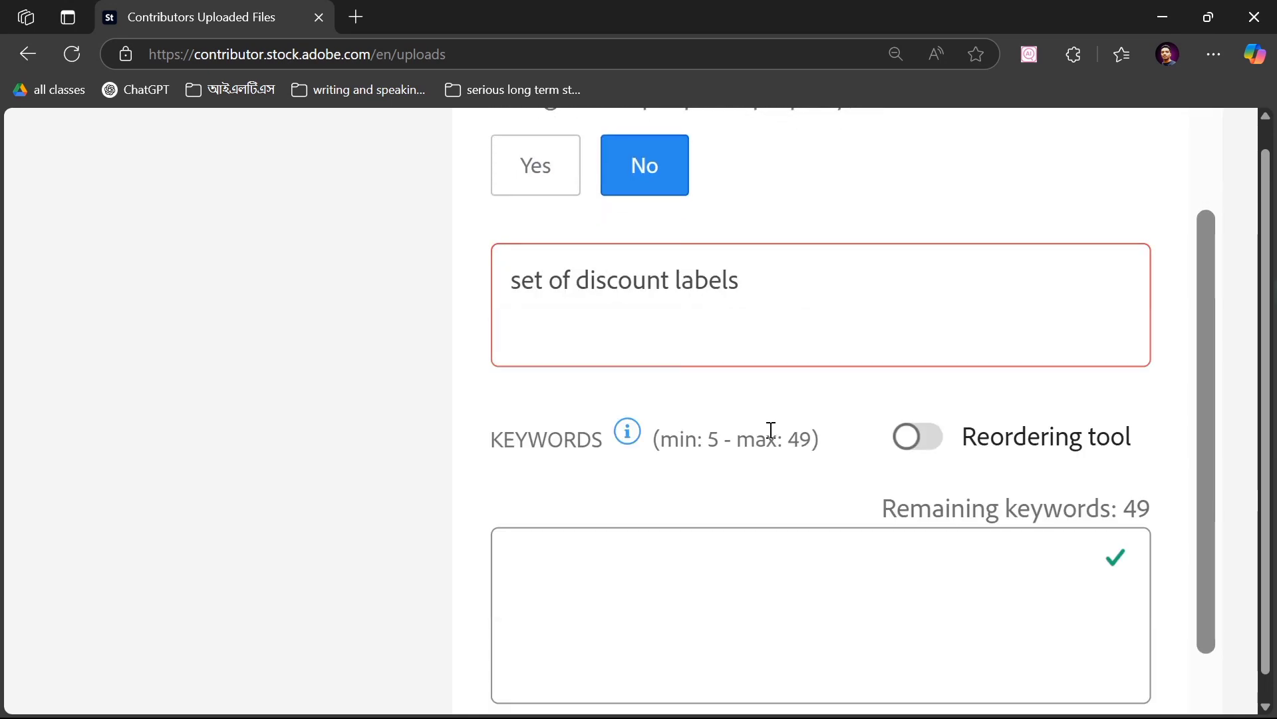
Step: Extend the title to read "set of discount labels, summer sales, coupon png image", checking it against the uploaded image
left_click(795, 300)
type(",")
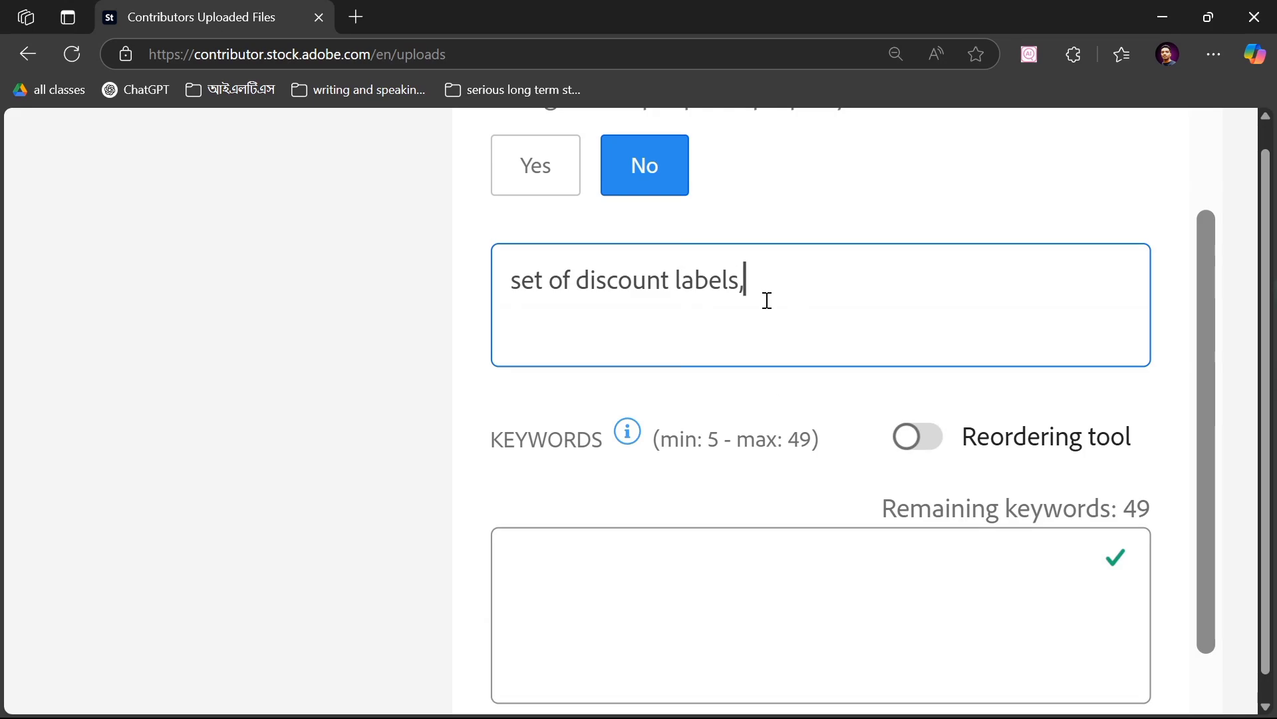
scroll(258, 315, "up", 5)
mouse_move(259, 315)
scroll(257, 313, "right", 1)
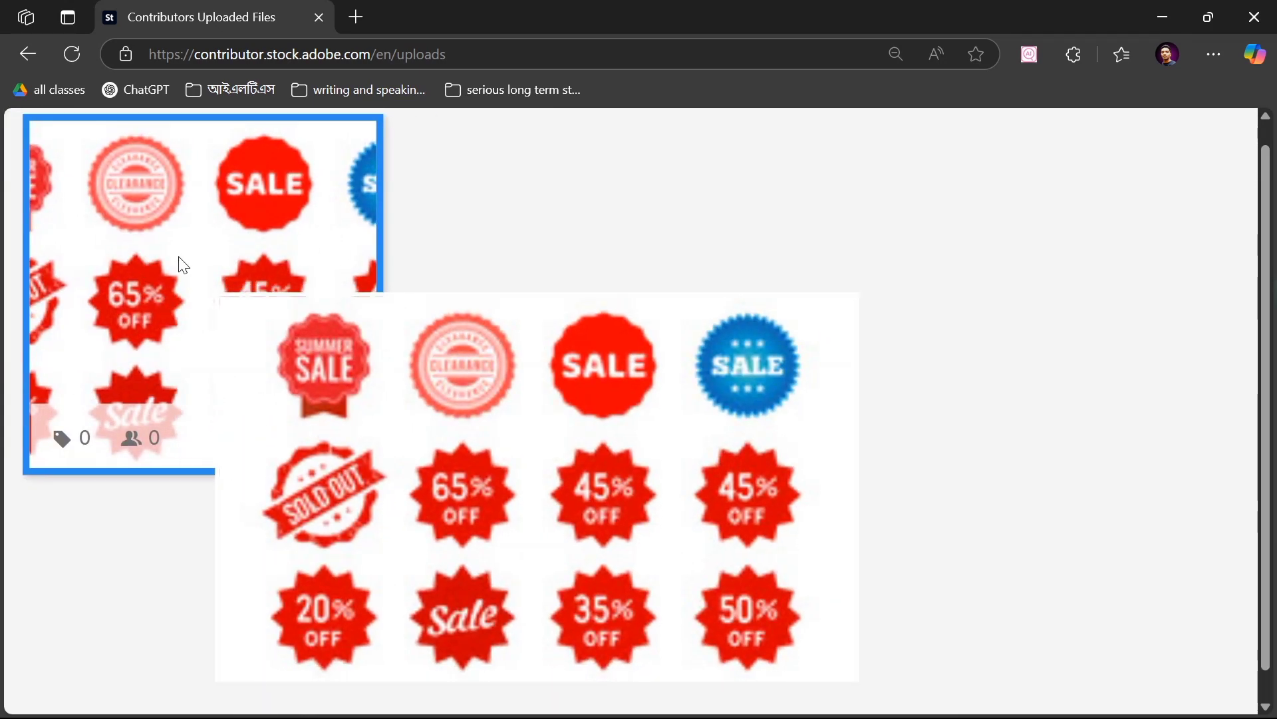
scroll(184, 265, "right", 5)
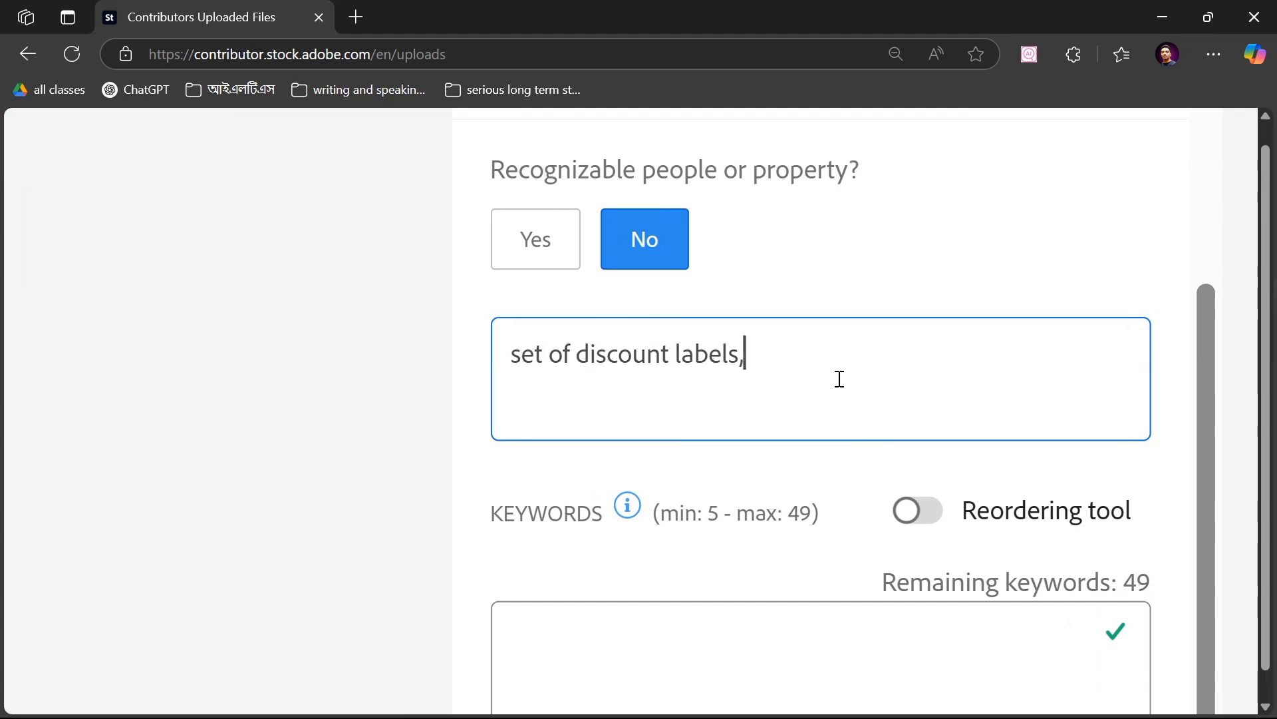
type("mmer s")
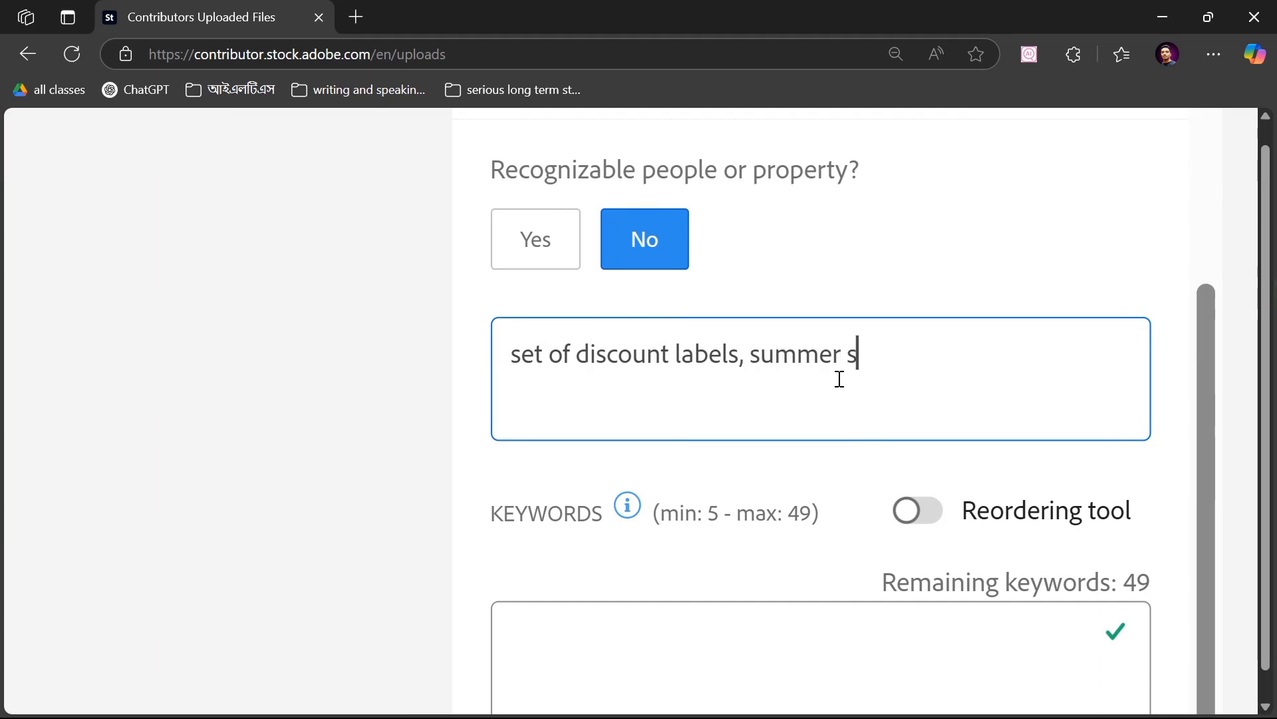
type("ales, coup")
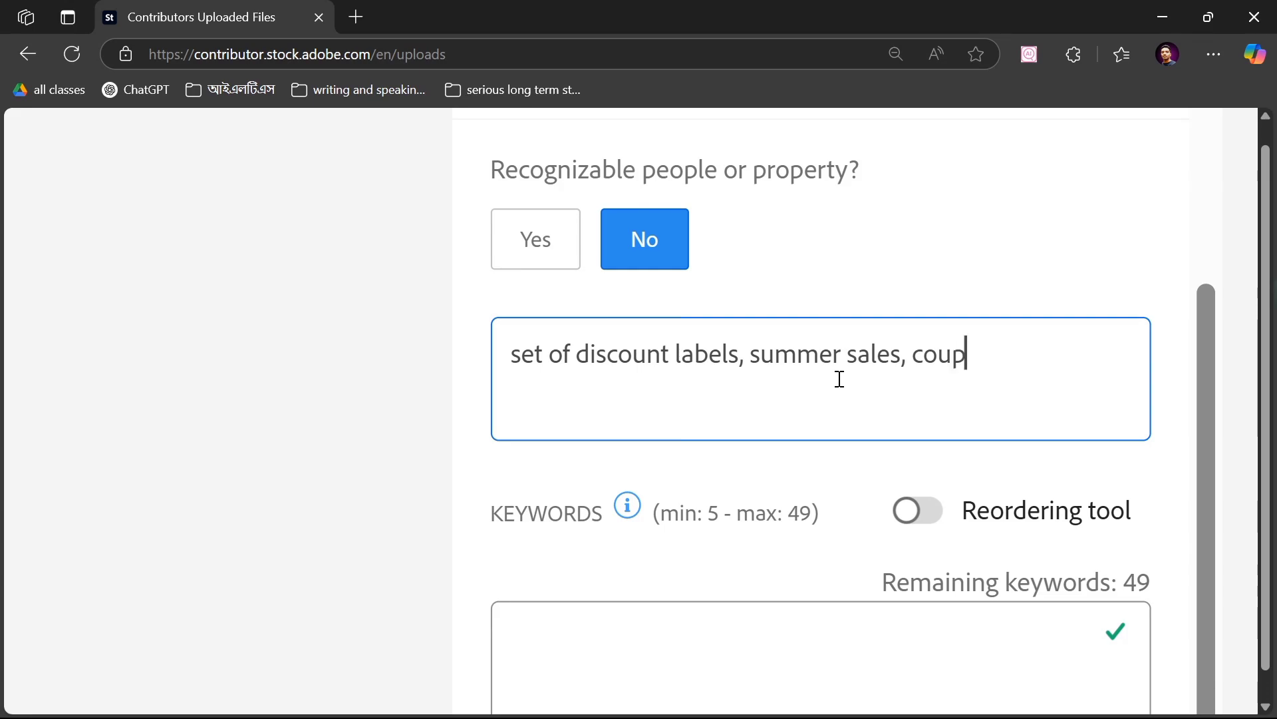
type("on")
scroll(840, 378, "down", 1)
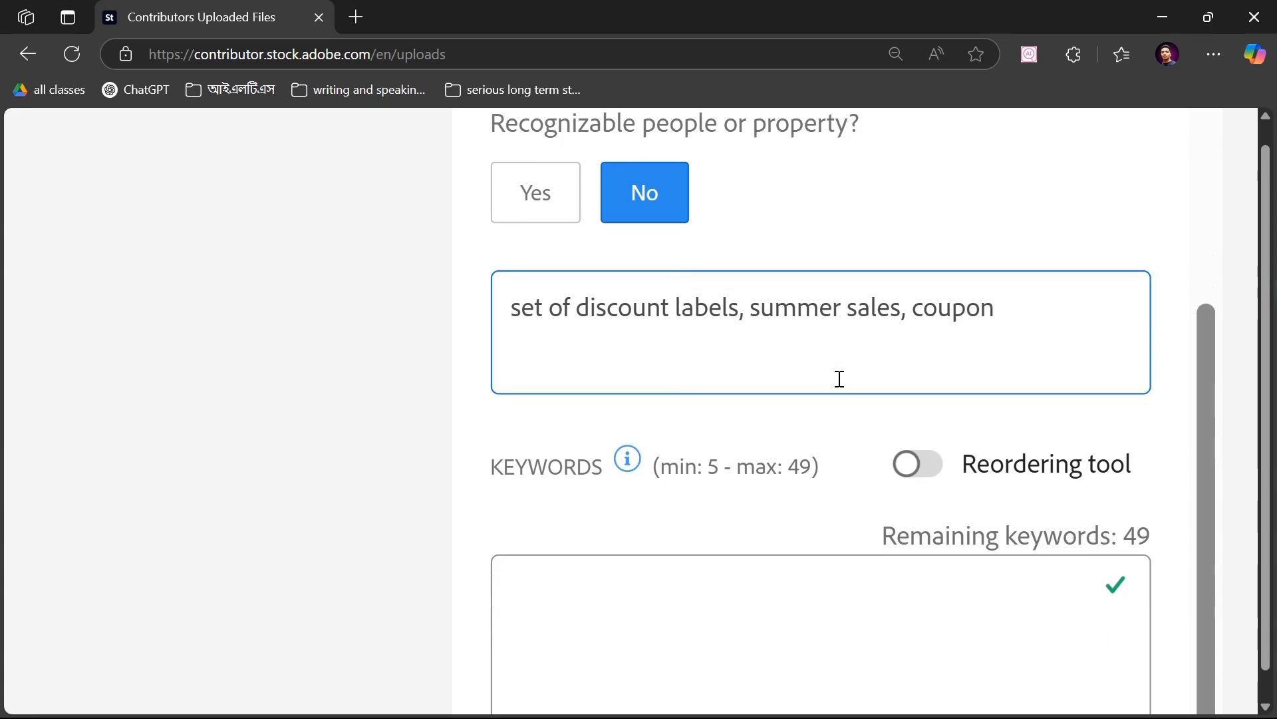
type("png image")
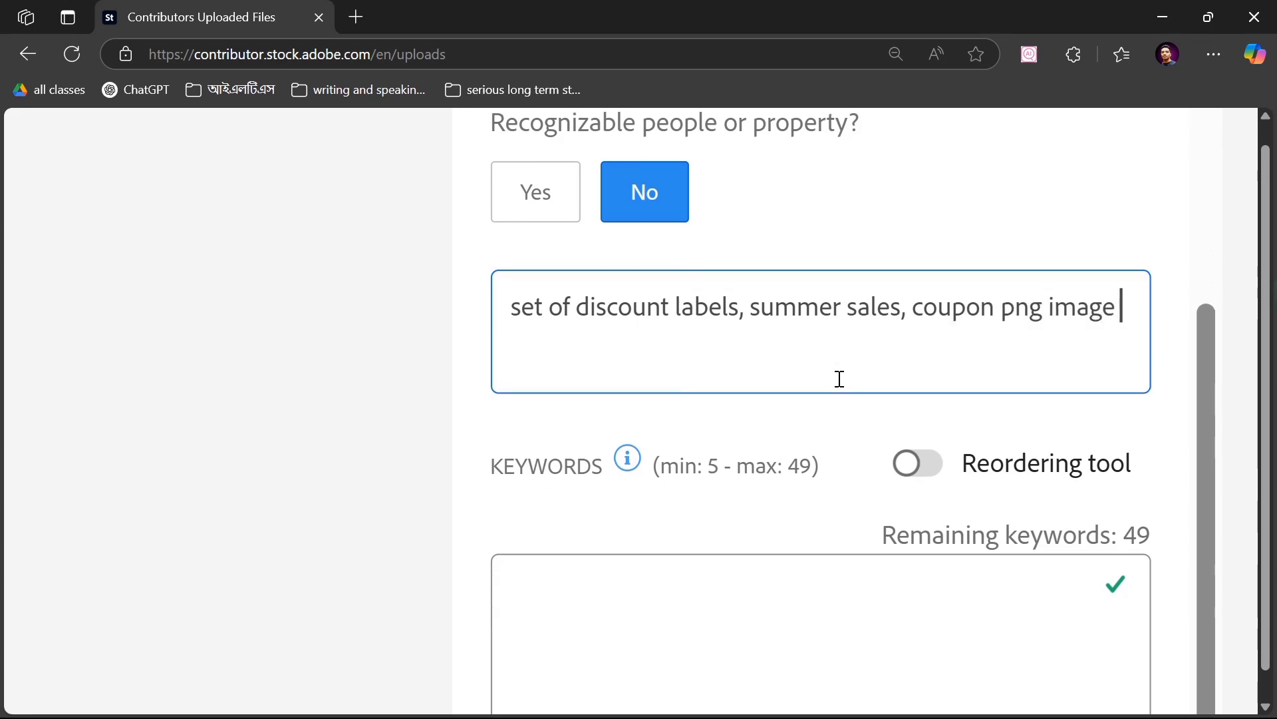
Step: Add all the suggested keywords to the file, starting with sale, label and sticker
scroll(839, 379, "down", 8)
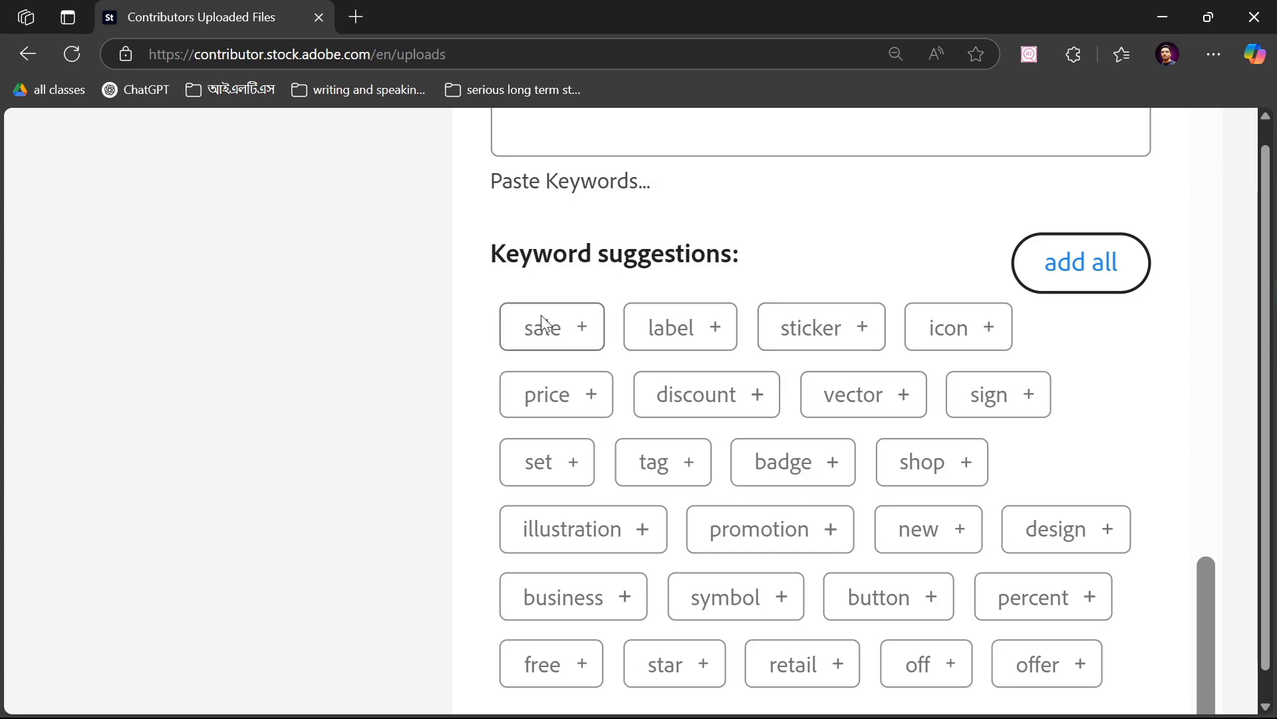
left_click(543, 318)
left_click(649, 333)
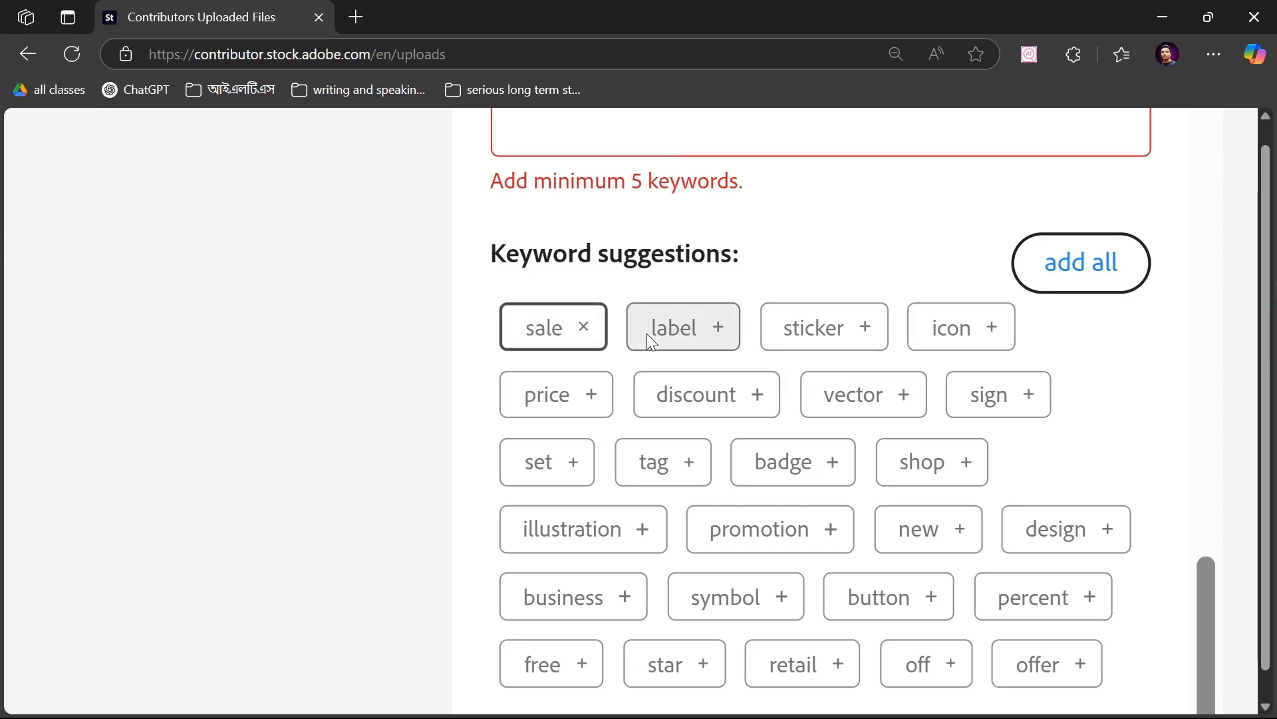
left_click(825, 346)
left_click(1089, 270)
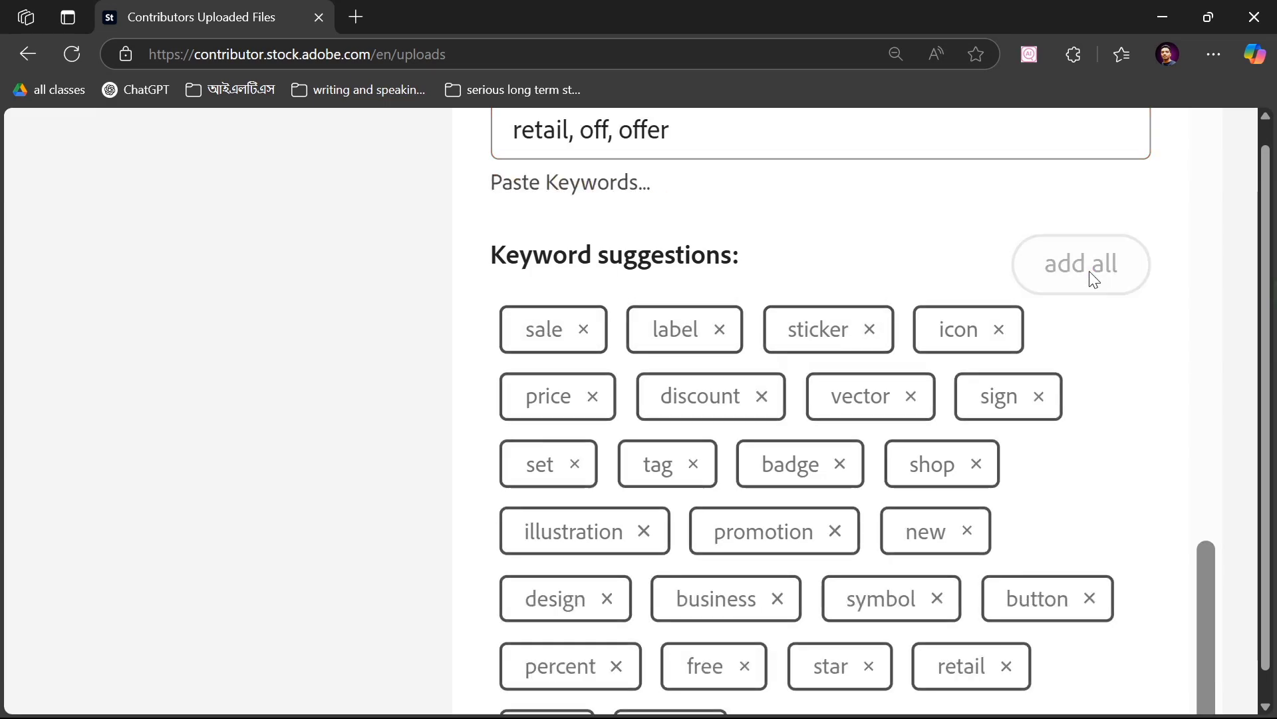
scroll(1091, 303, "up", 5)
scroll(1089, 300, "down", 2)
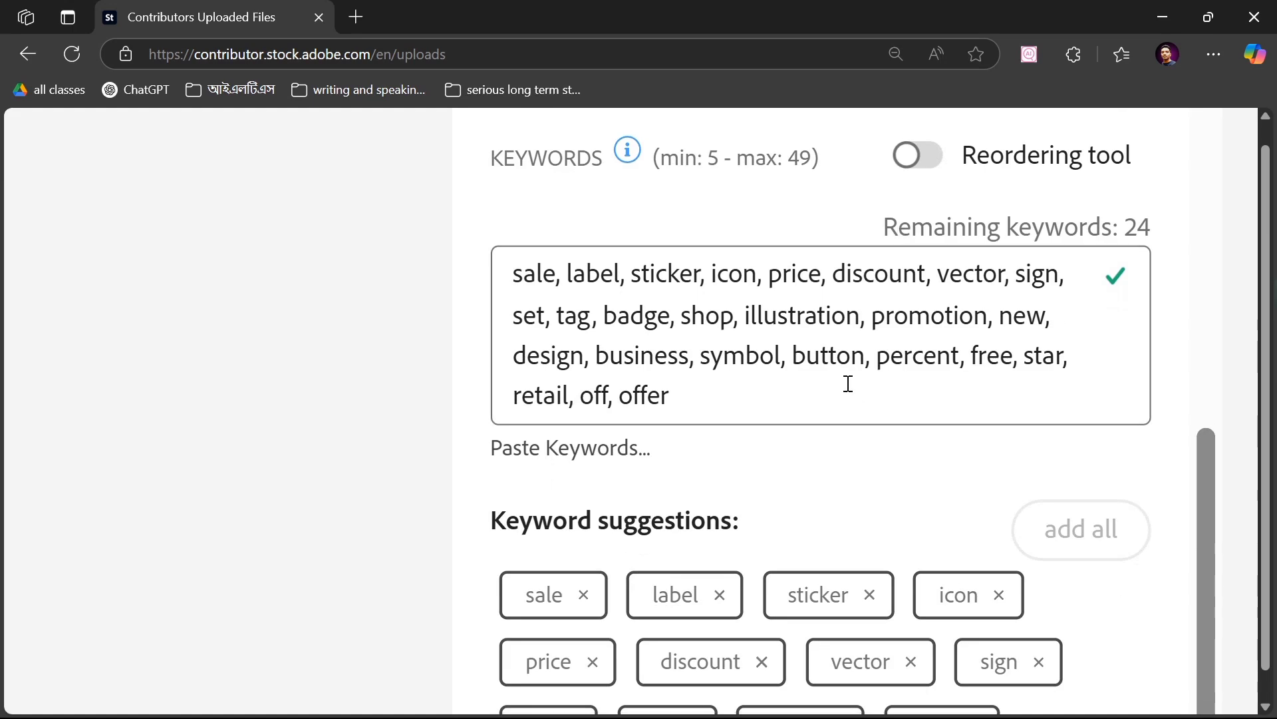
Step: Copy the complete title text and search the web for "iamstocker" in a new browser tab
scroll(706, 336, "up", 6)
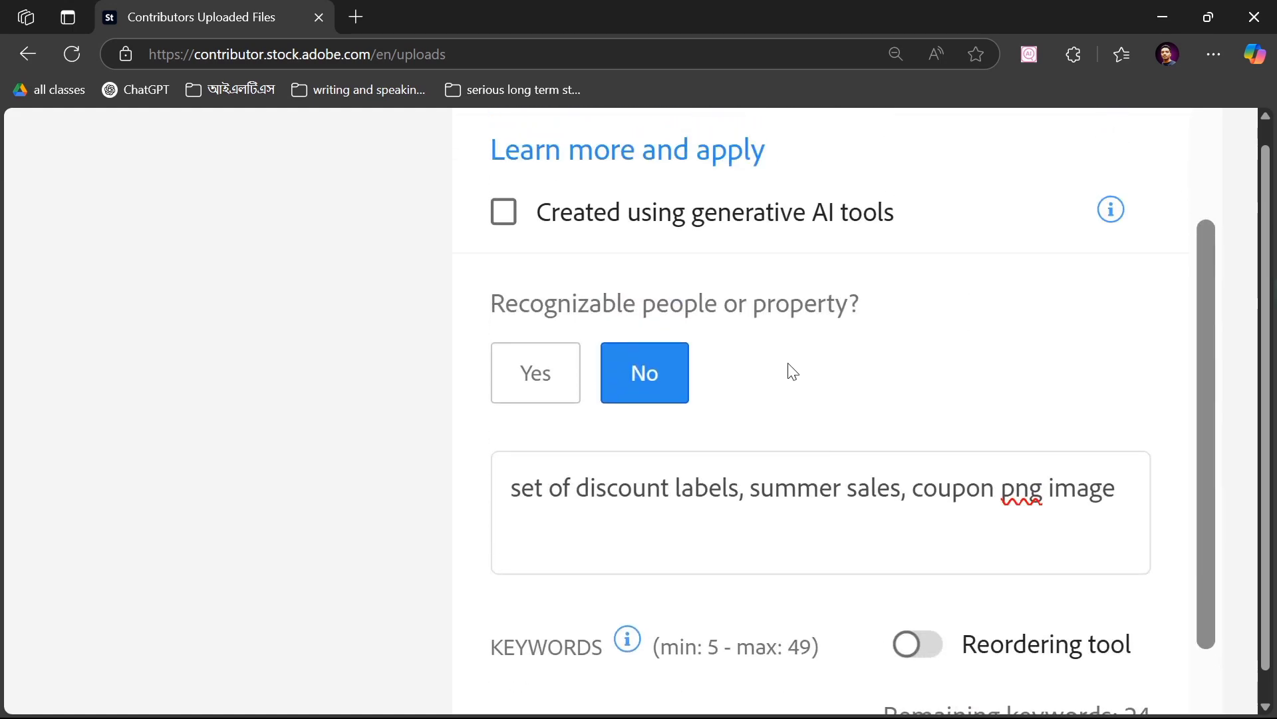
triple_click(867, 505)
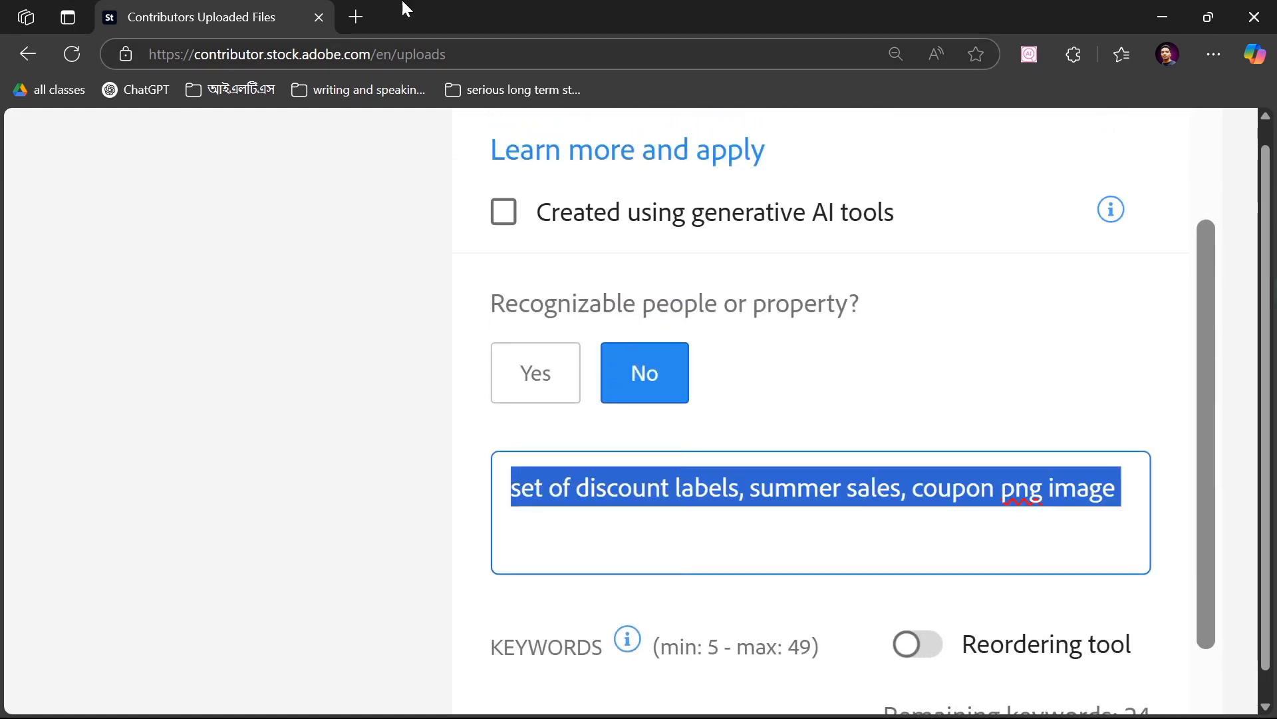
left_click(357, 17)
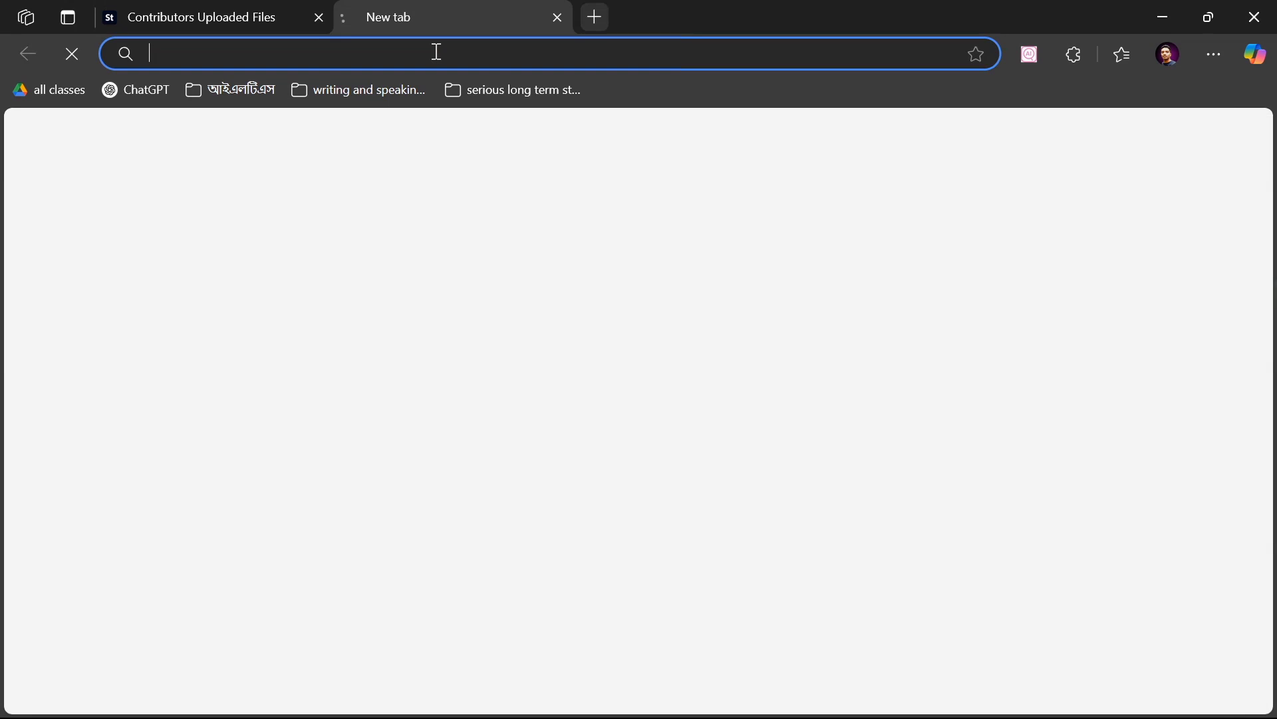
type("iamas")
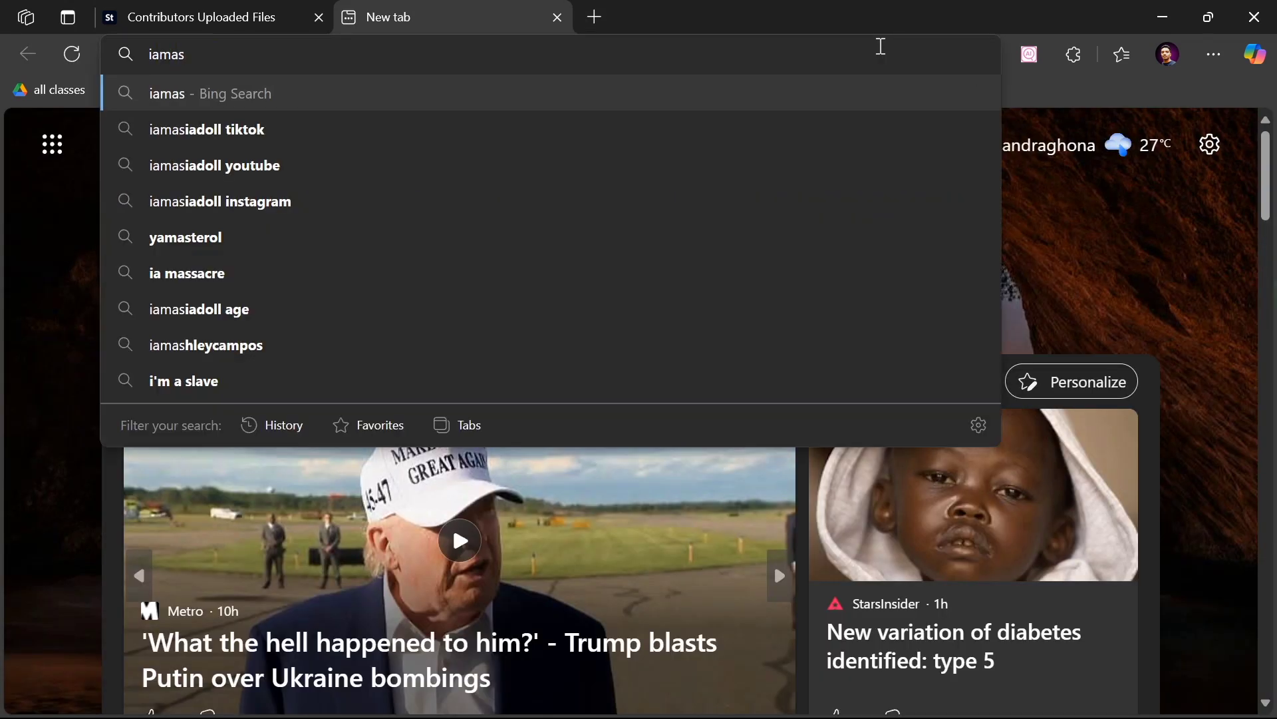
key("BackSpace")
key("BackSpace")
type("stoc")
key("Return")
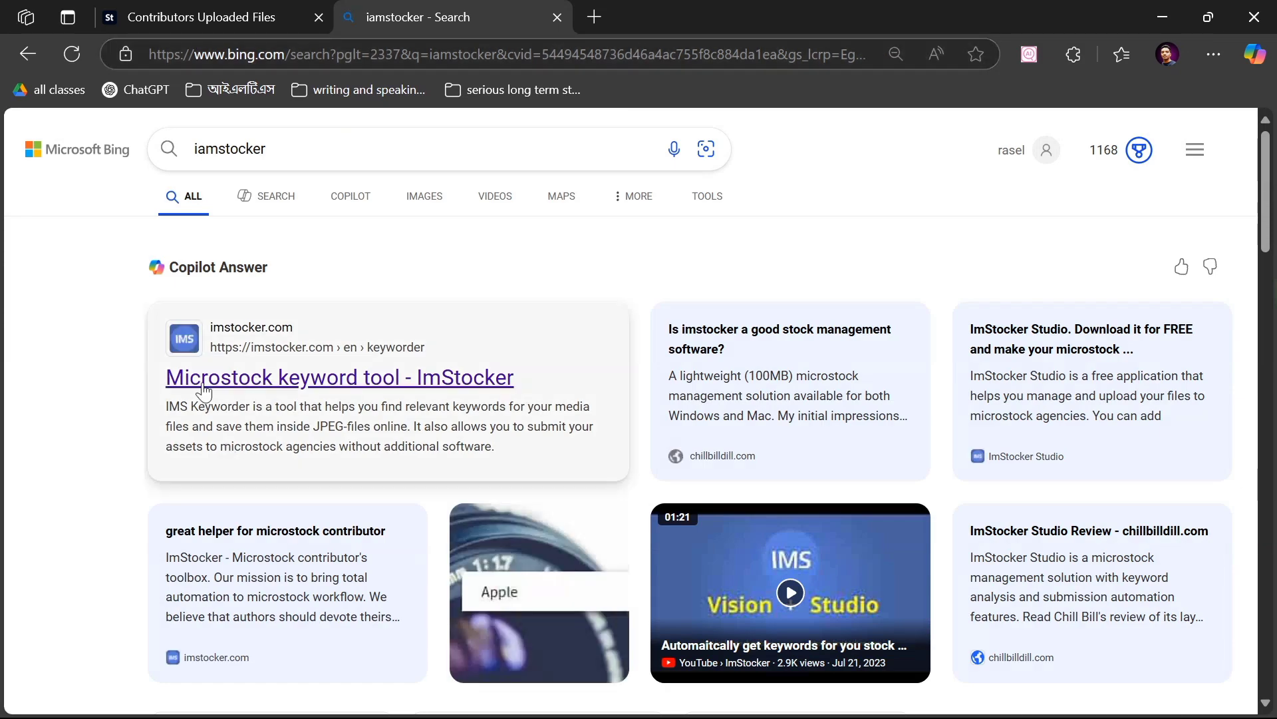
Step: Open the ImStocker microstock keyword tool from the search results and close the search results tab
left_click(331, 383)
left_click_drag(608, 11, 447, 8)
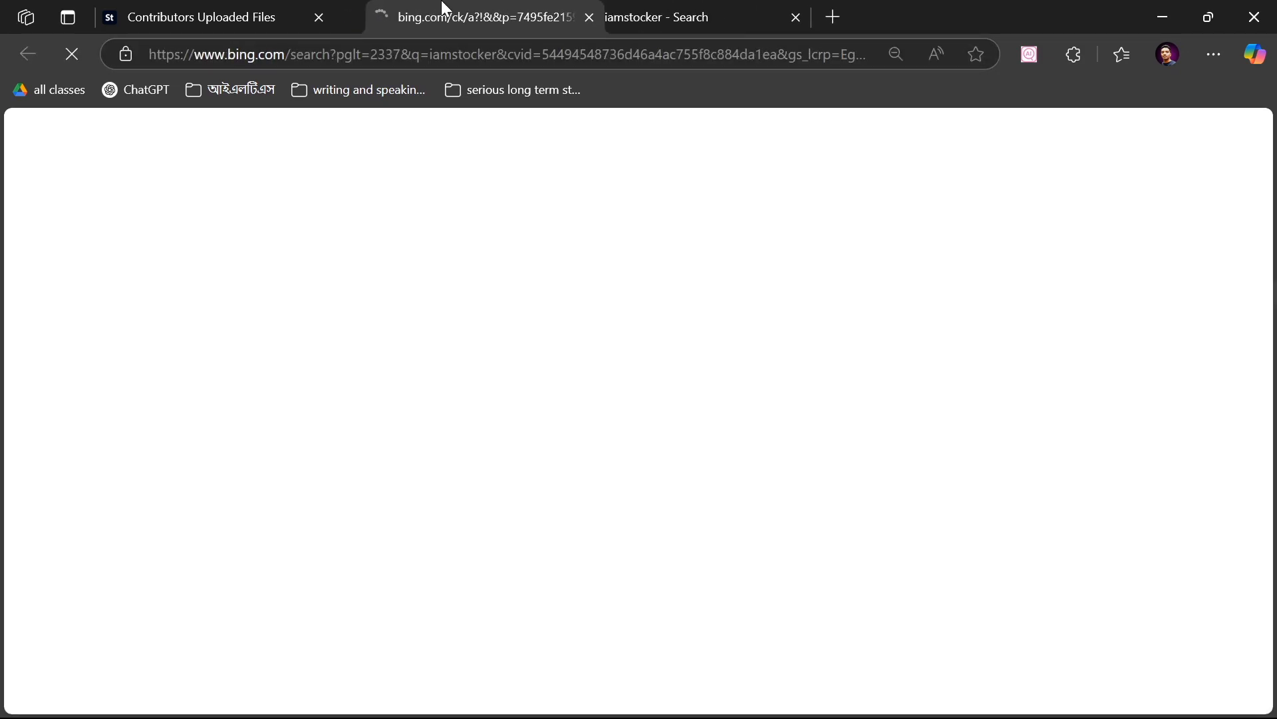
left_click(796, 17)
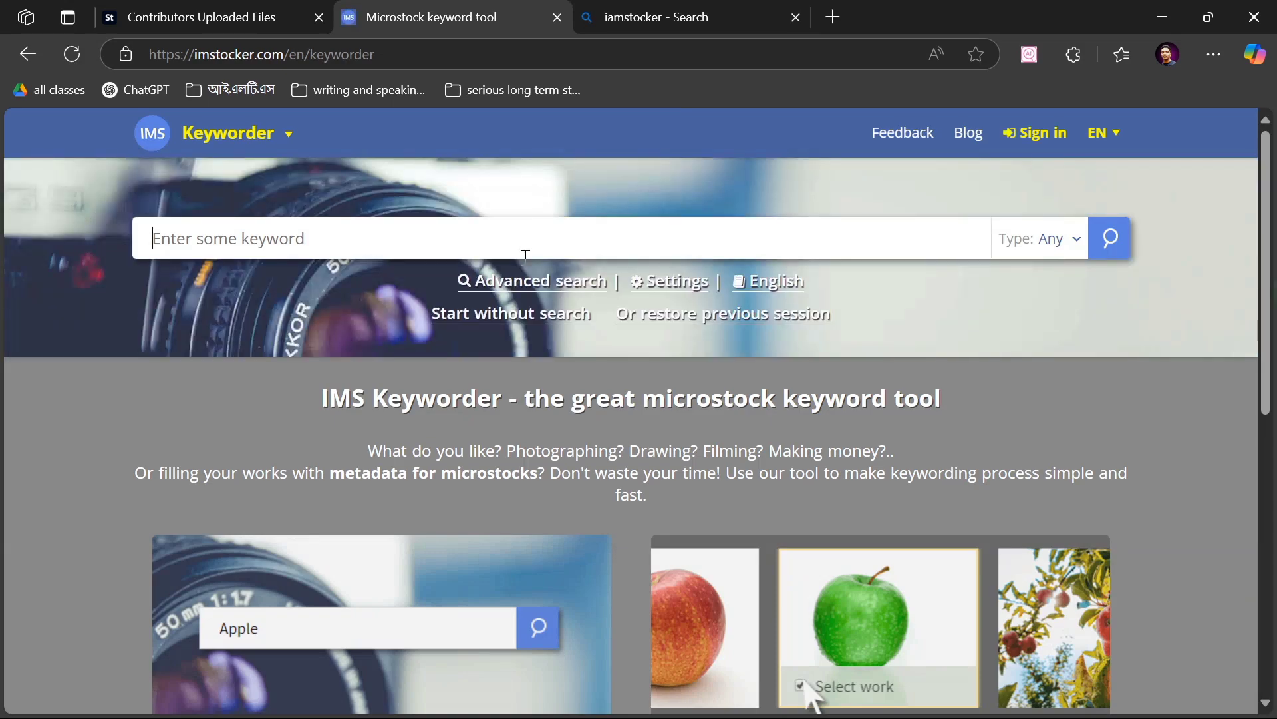
Step: Search Keyworder for similar works using the copied title "set of discount labels, summer sales, coupon png image"
right_click(590, 370)
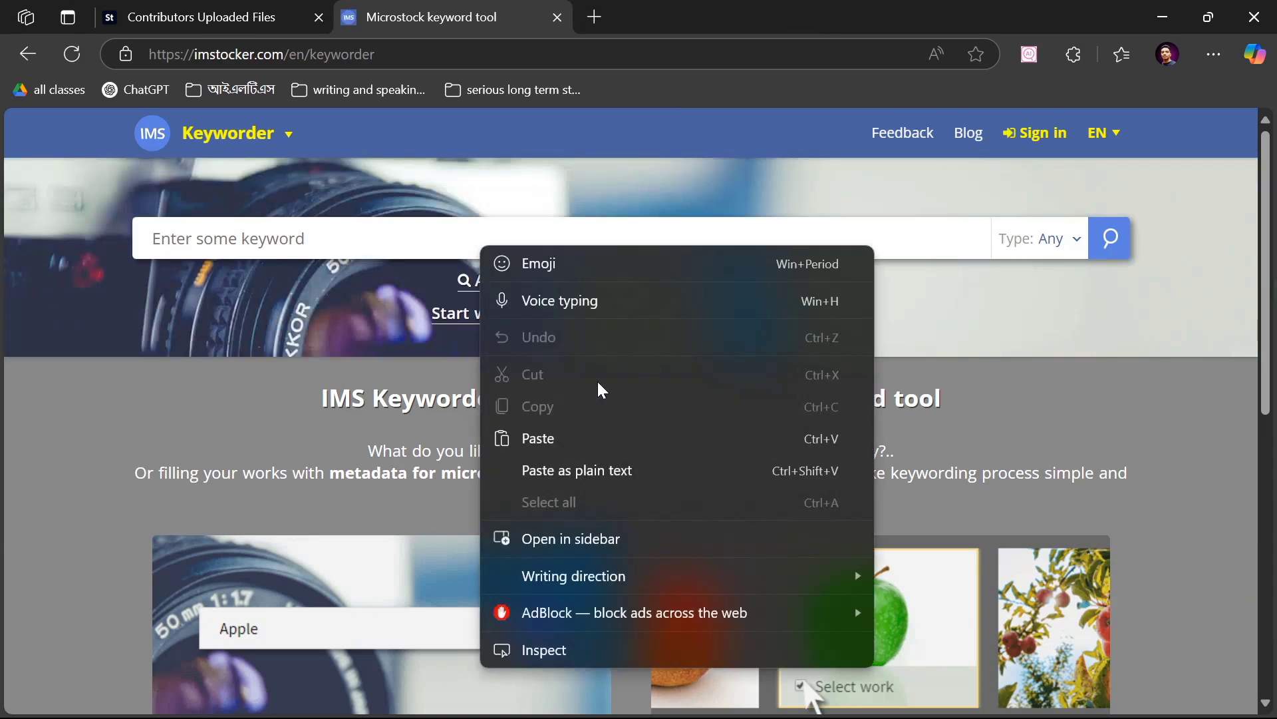
left_click(597, 441)
key("Return")
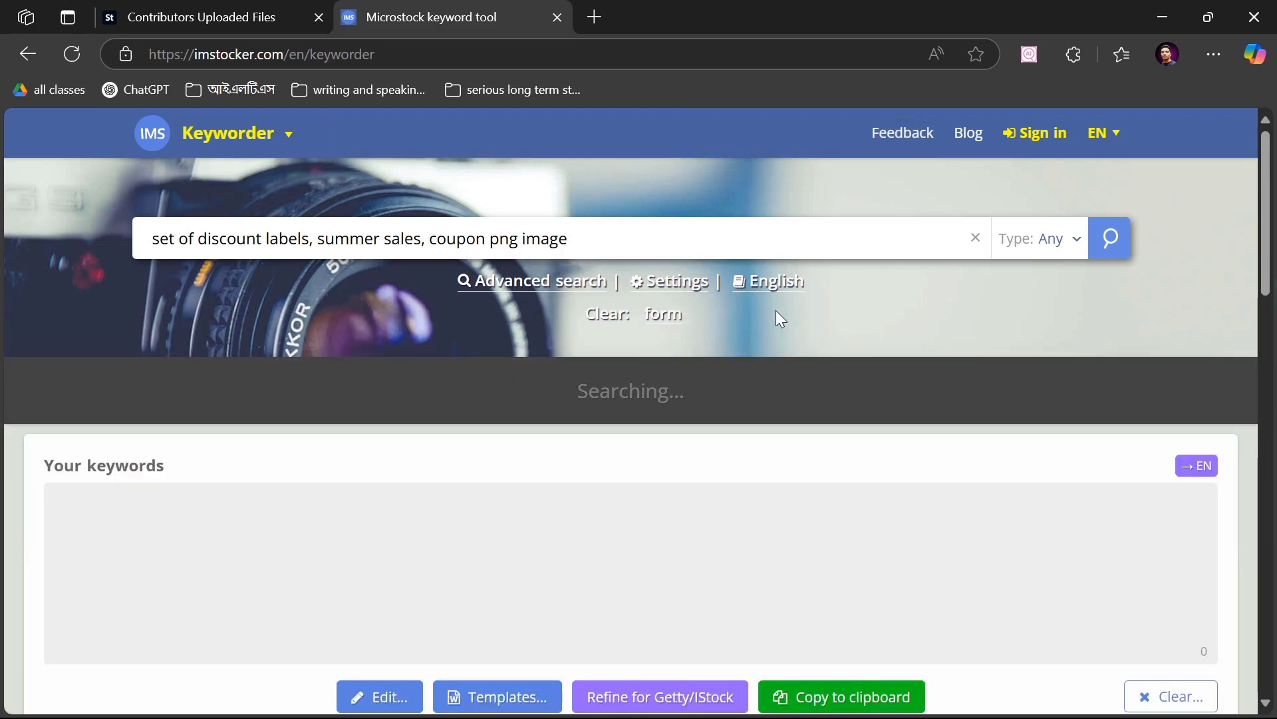
scroll(780, 319, "down", 2)
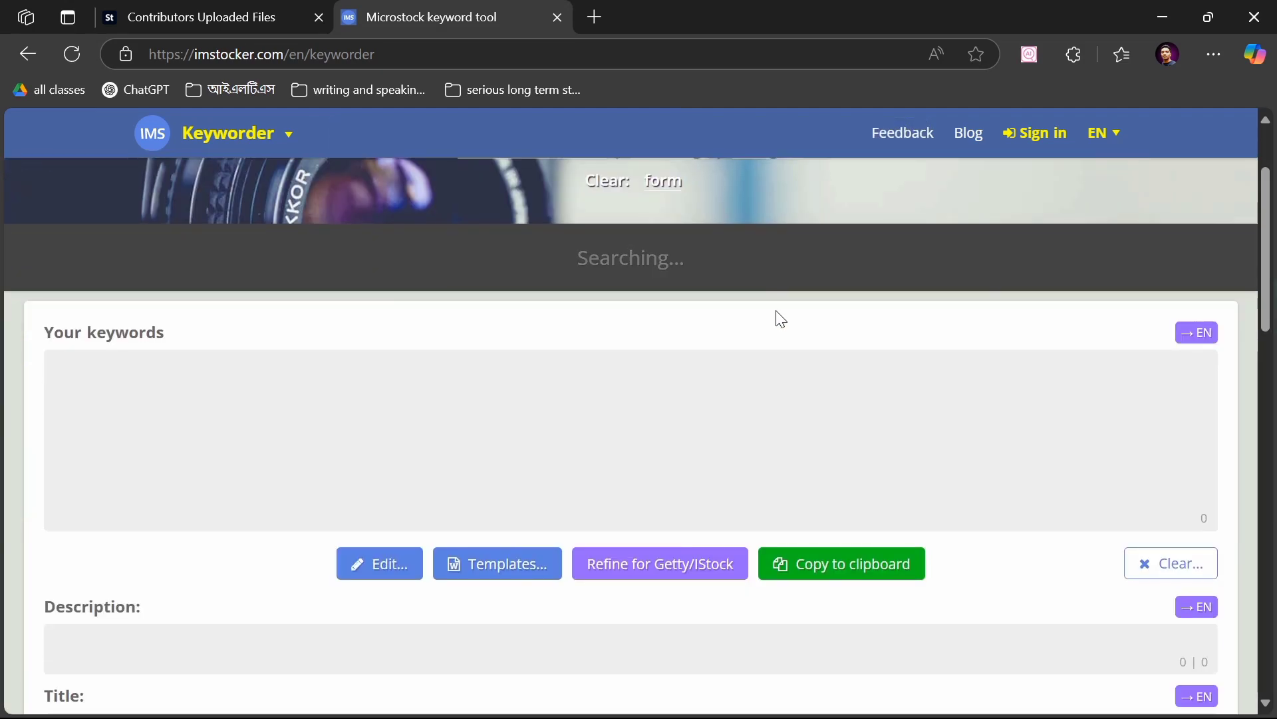
scroll(776, 310, "up", 2)
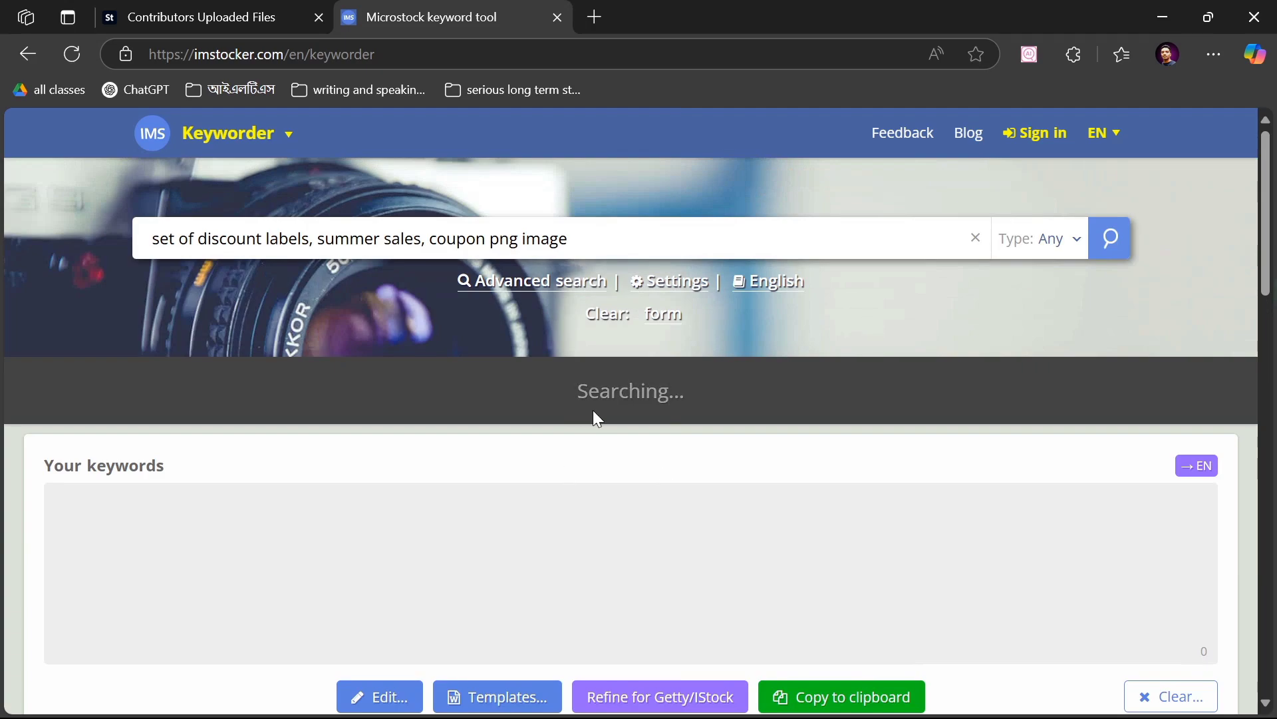
Step: Select the work with the red coupon and sale stickers among the similar images to extract its keywords
scroll(725, 296, "down", 3)
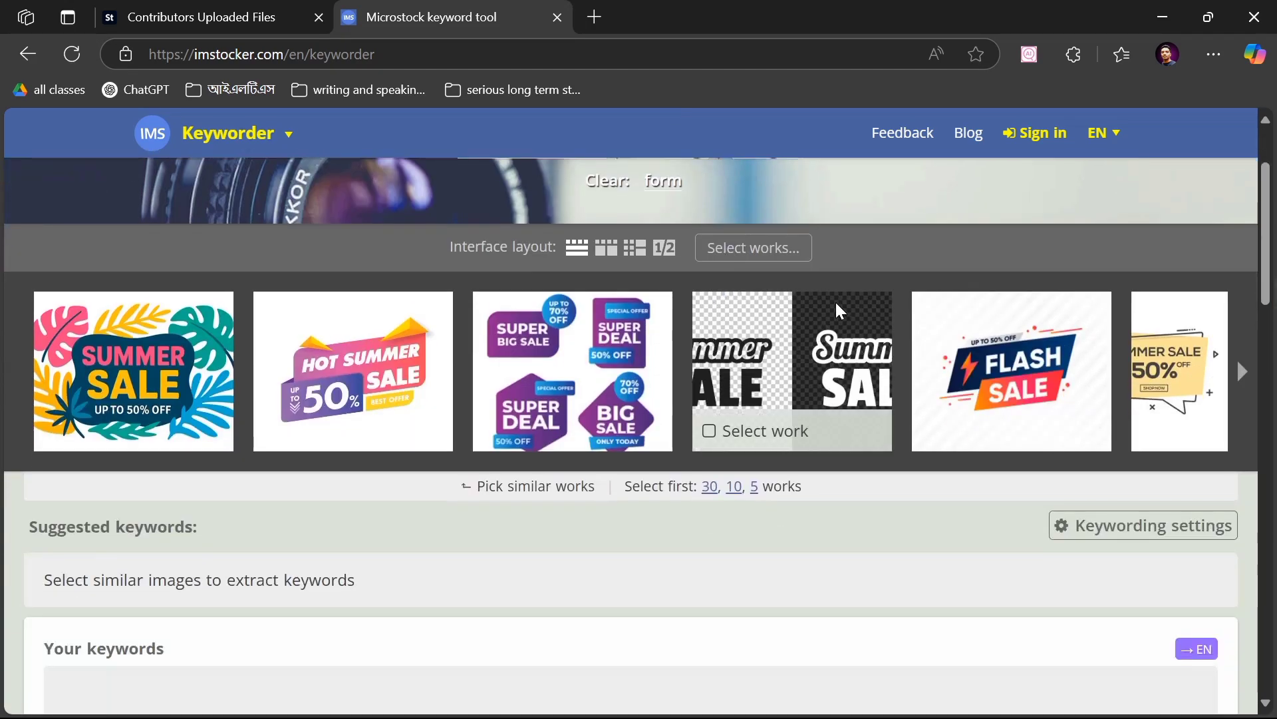
left_click(1241, 381)
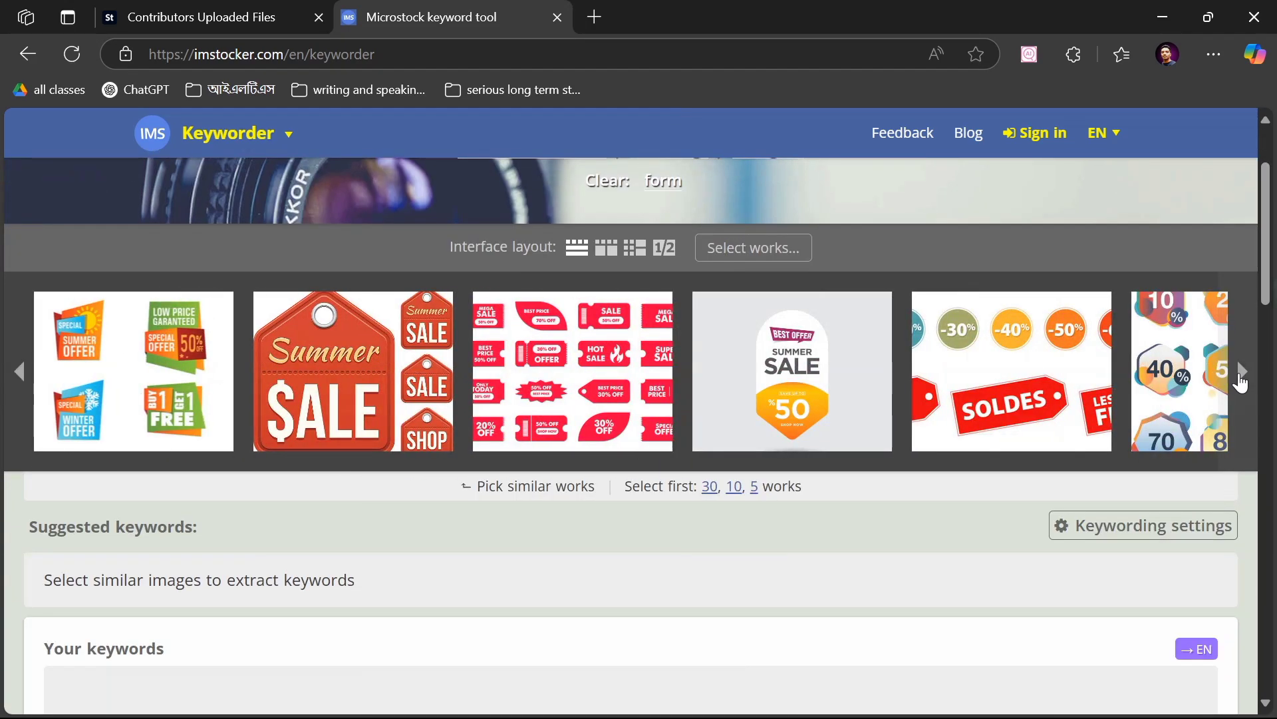
mouse_move(642, 330)
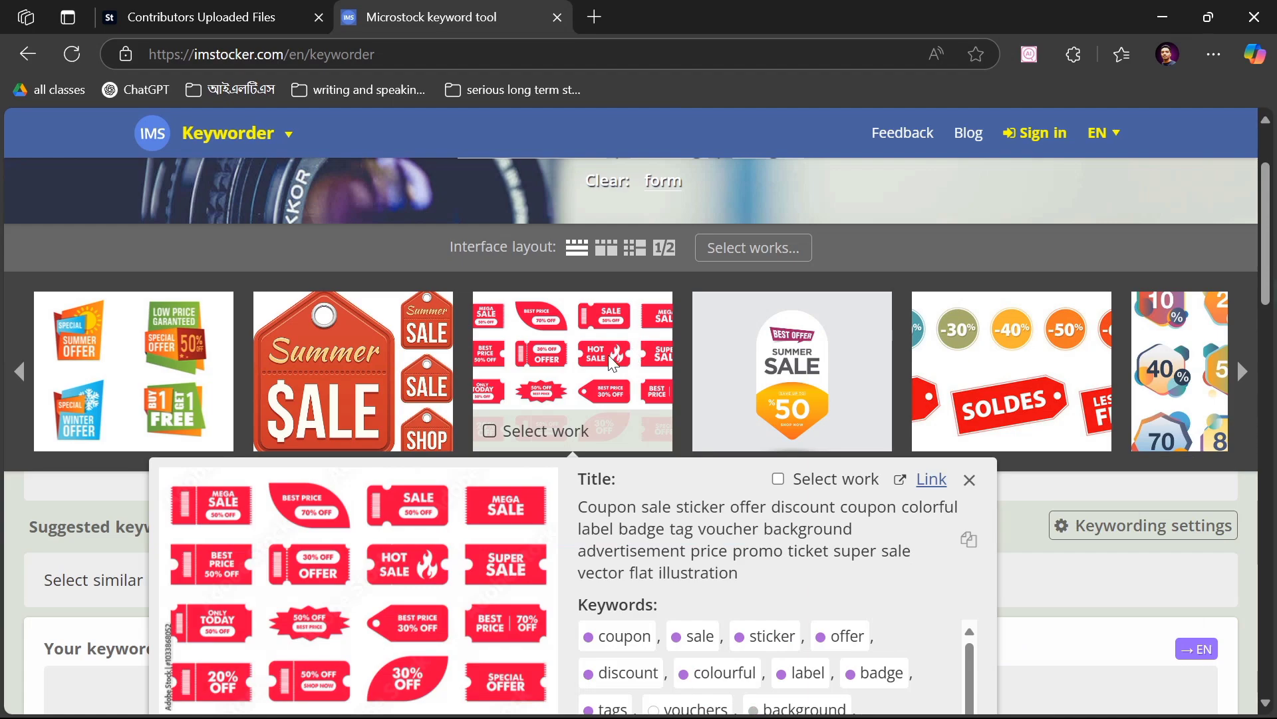
left_click(598, 353)
scroll(732, 399, "down", 4)
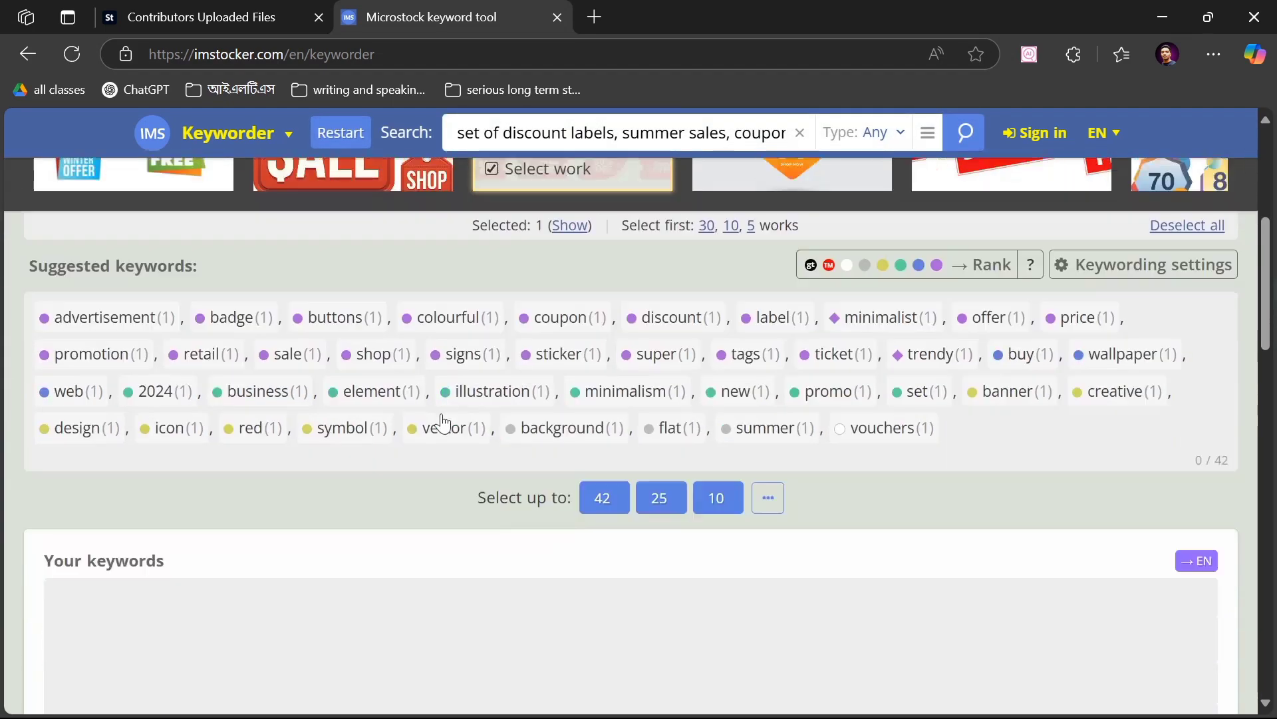
Step: Add the suggested keywords advertisement, badge, buttons, coupon, discount, label, offer and price to the keyword list
left_click(137, 326)
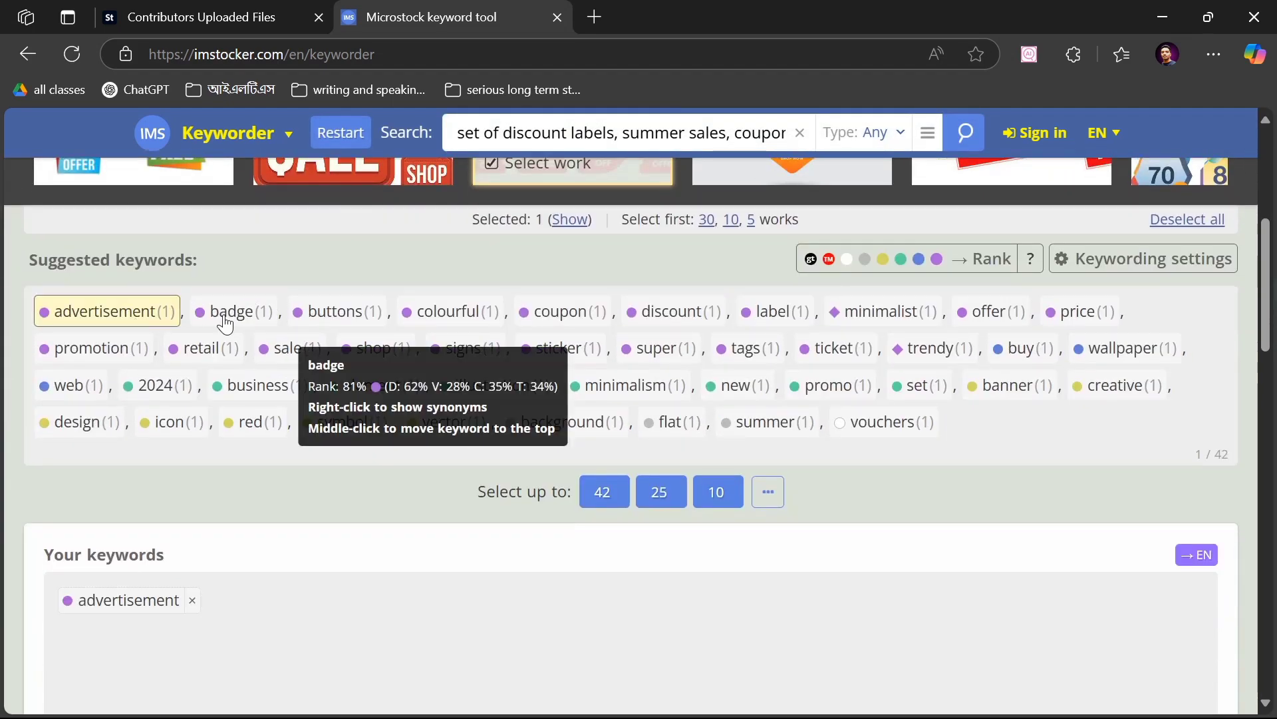
left_click(233, 316)
left_click(340, 316)
left_click(586, 328)
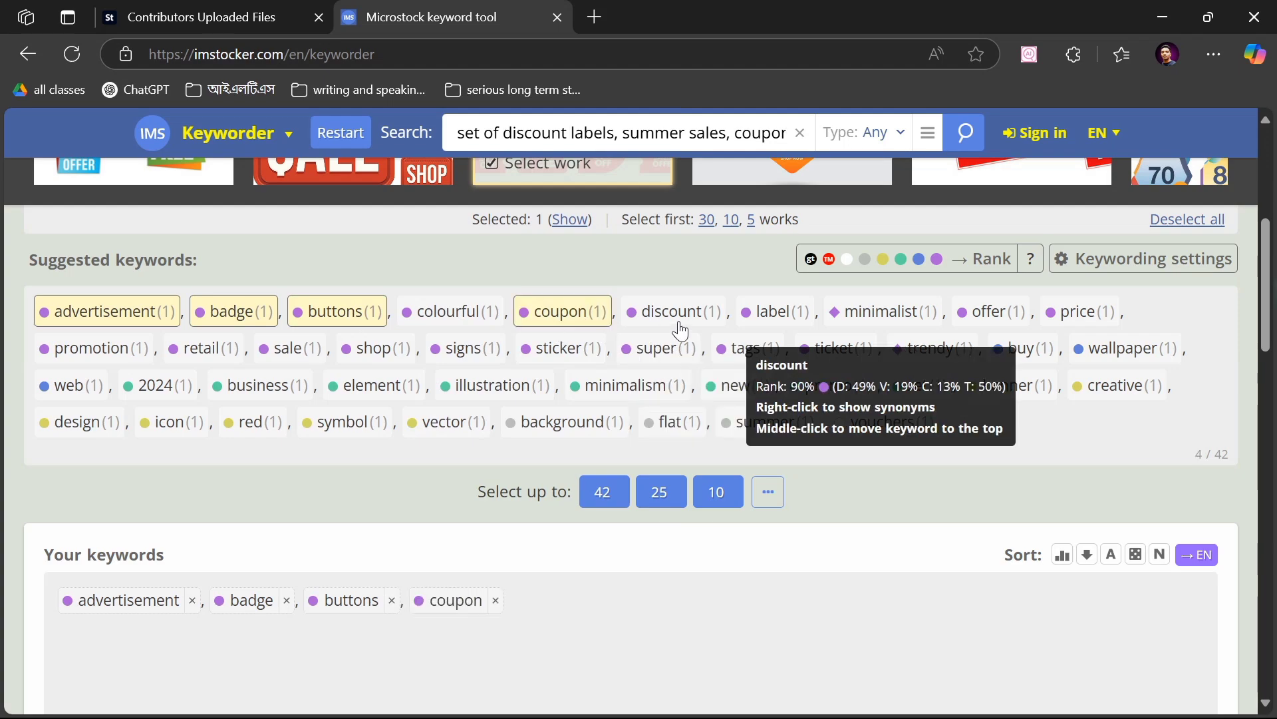
left_click(679, 329)
left_click(771, 329)
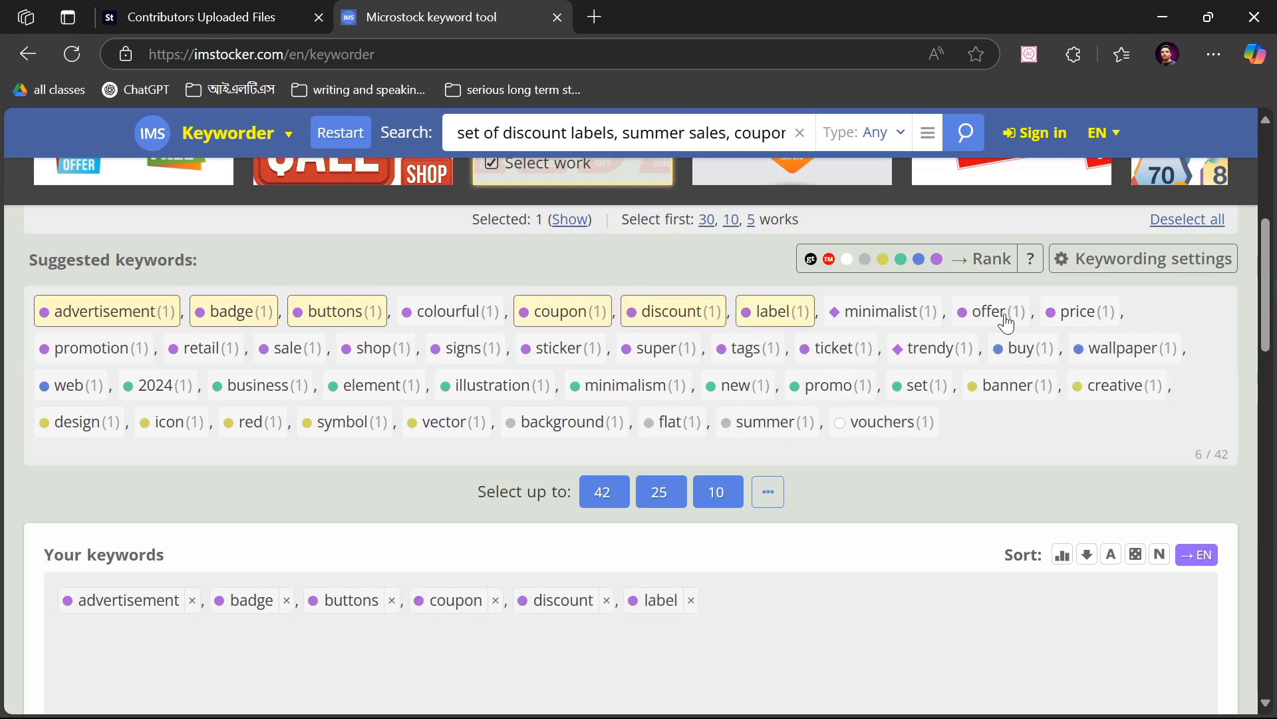
left_click(1008, 324)
left_click(1079, 312)
Step: Add the suggested keywords trendy, ticket, tags, super, signs, sale, retail and promotion to the keyword list
left_click(932, 348)
left_click(832, 348)
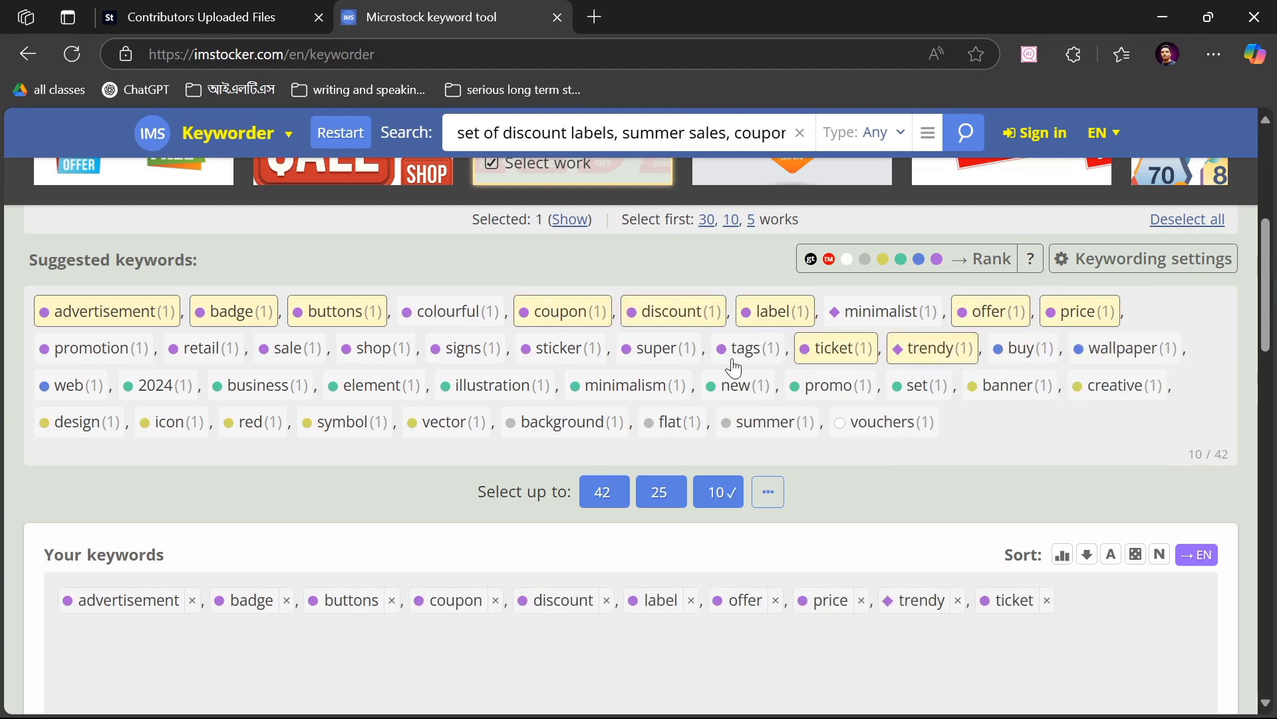
left_click(734, 368)
left_click(658, 348)
left_click(462, 349)
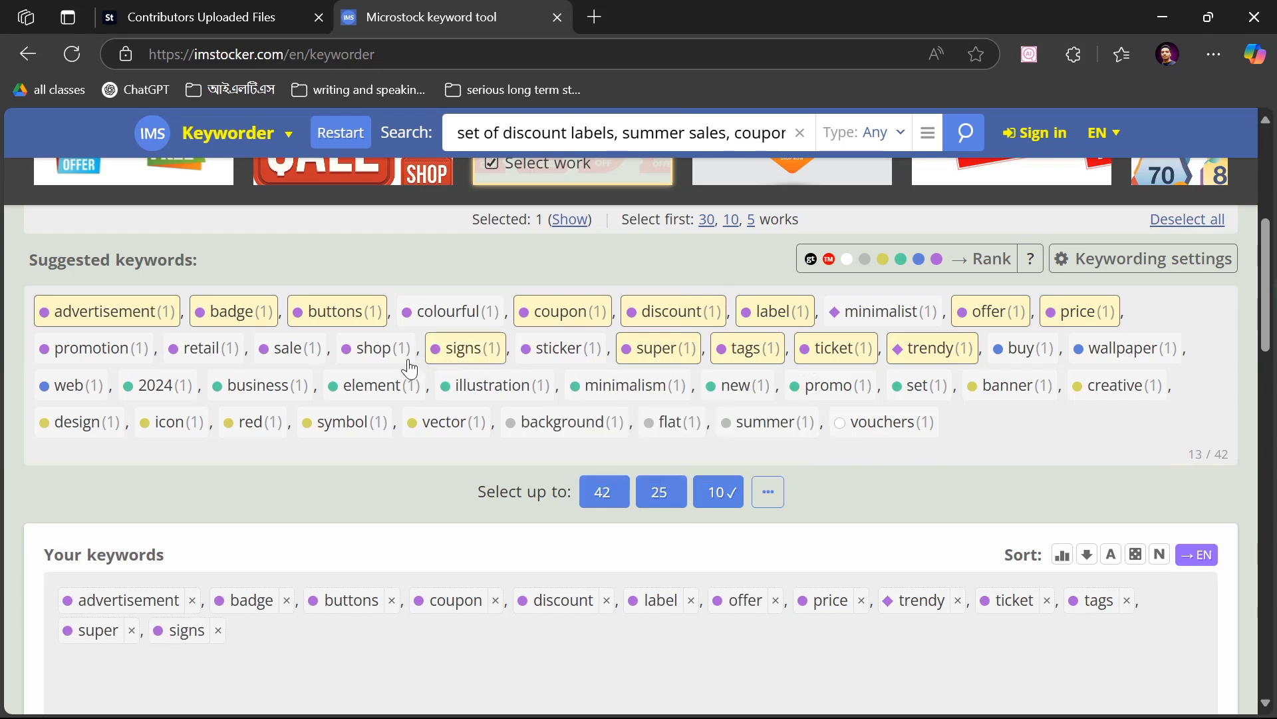
left_click(291, 348)
left_click(204, 348)
left_click(95, 352)
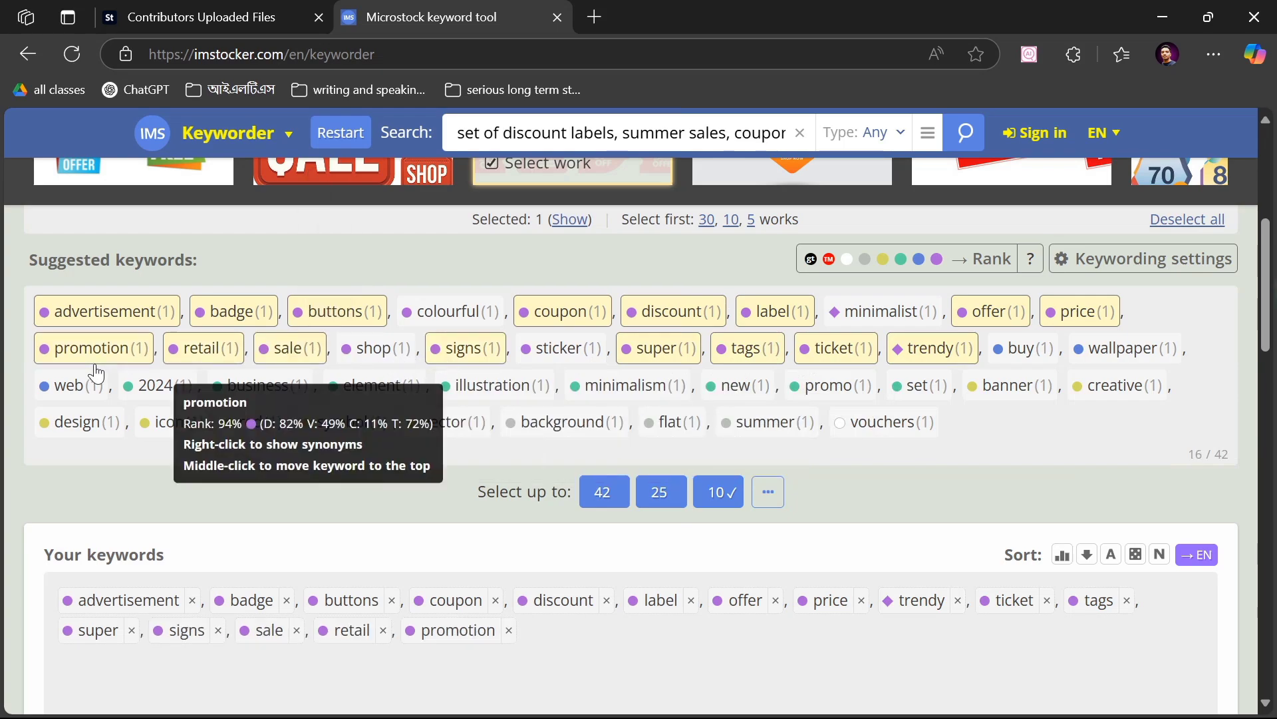
Step: Add the suggested keywords business, element, illustration, minimalism, promo, set and creative to the keyword list
left_click(300, 387)
left_click(409, 389)
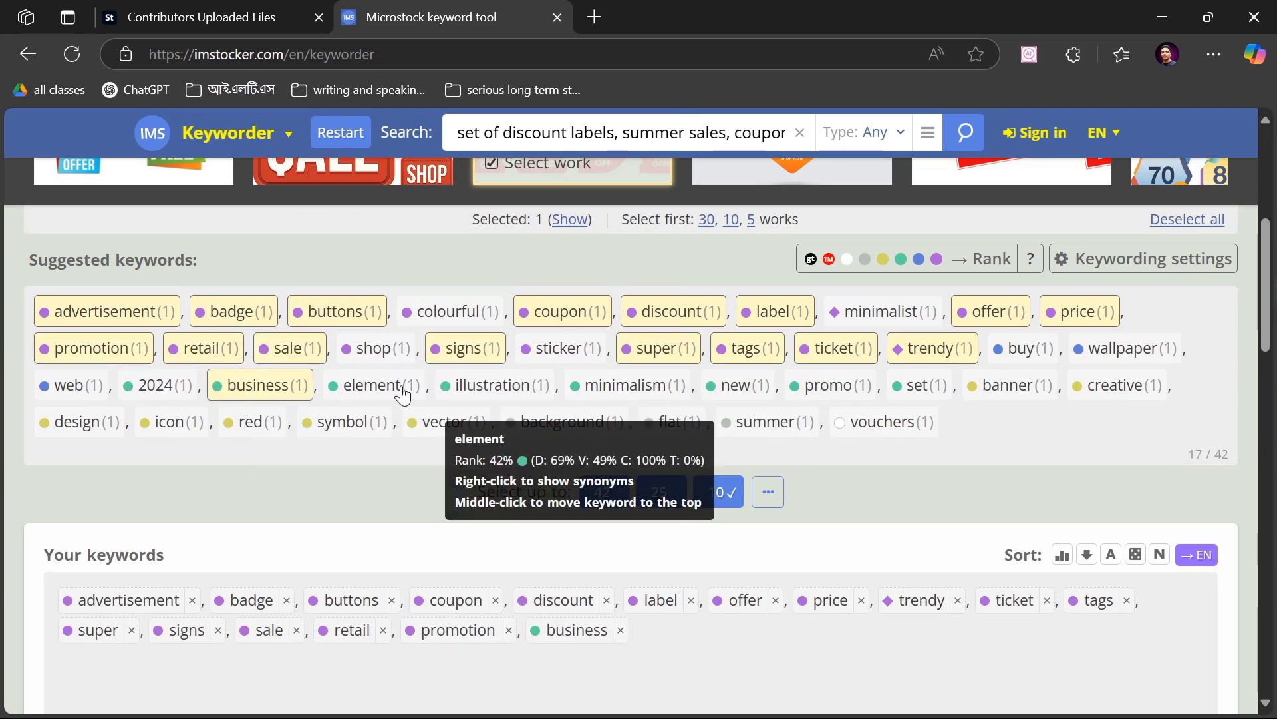
left_click(519, 388)
left_click(659, 388)
left_click(825, 388)
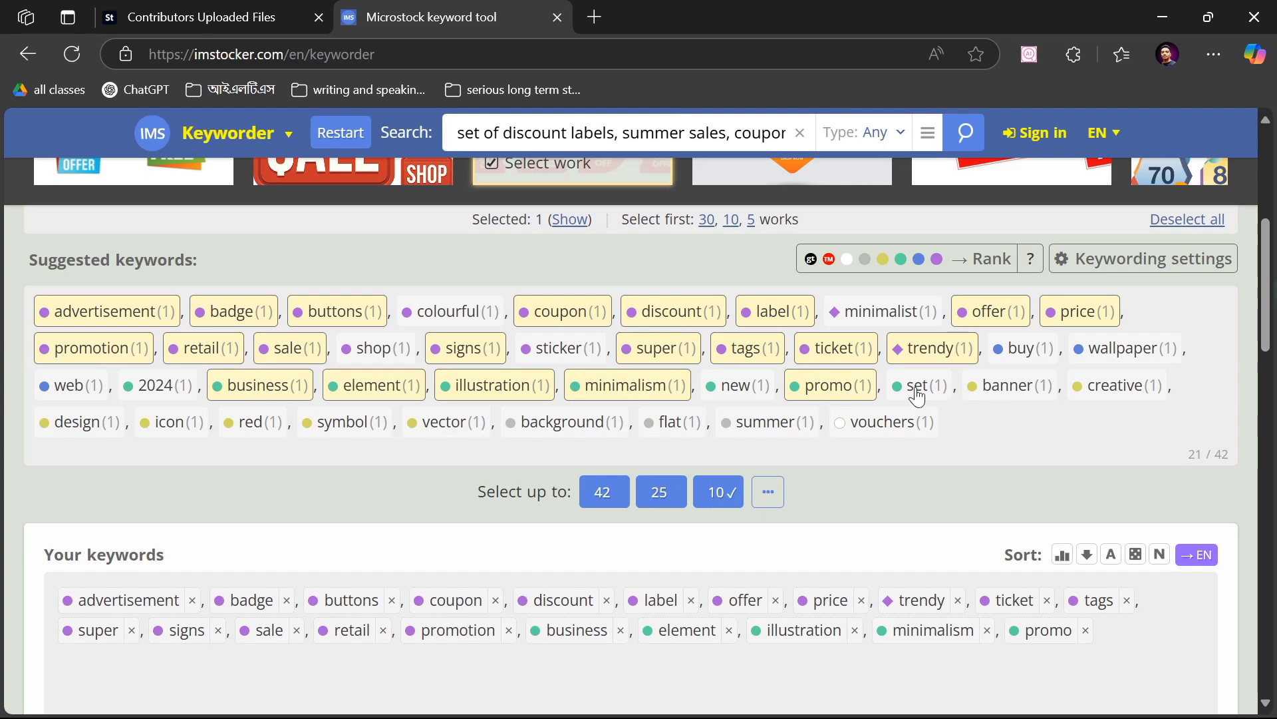
left_click(918, 387)
left_click(1118, 386)
Step: Add the suggested keywords wallpaper, buy, summer, design, web and minimalist to the keyword list
left_click(1126, 349)
left_click(1024, 349)
left_click(766, 423)
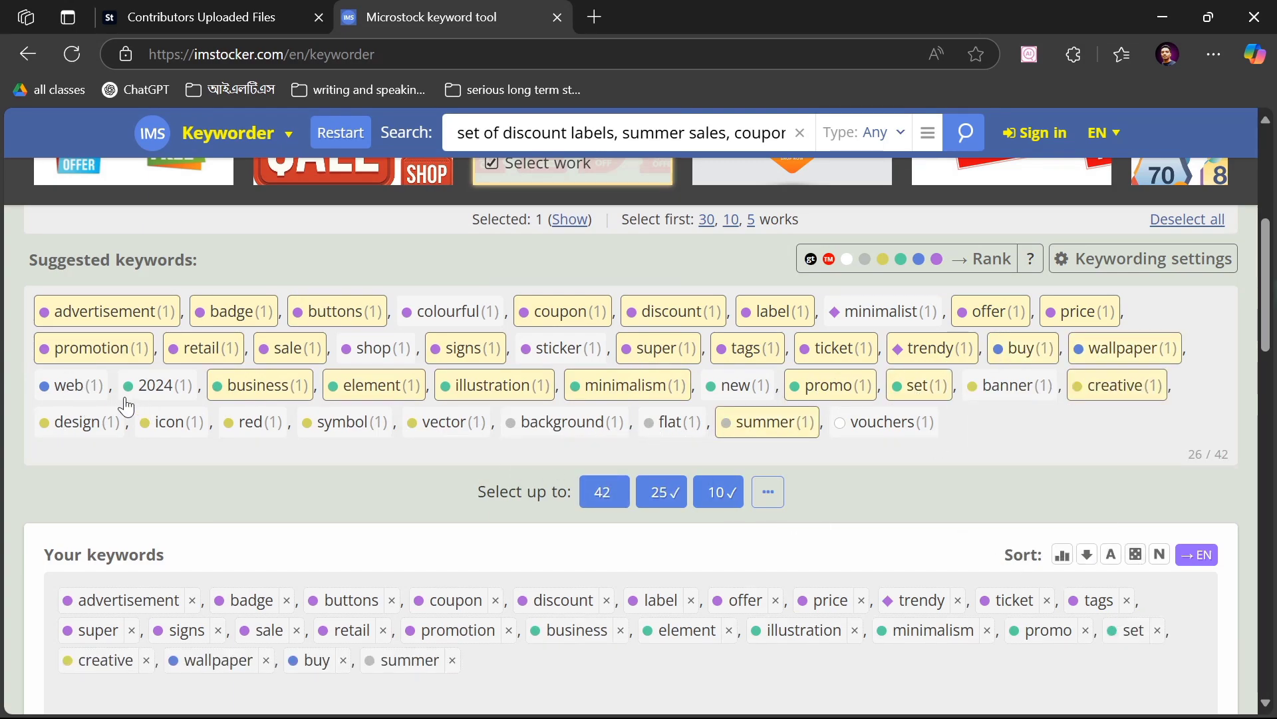
left_click(100, 420)
left_click(94, 385)
scroll(946, 364, "down", 1)
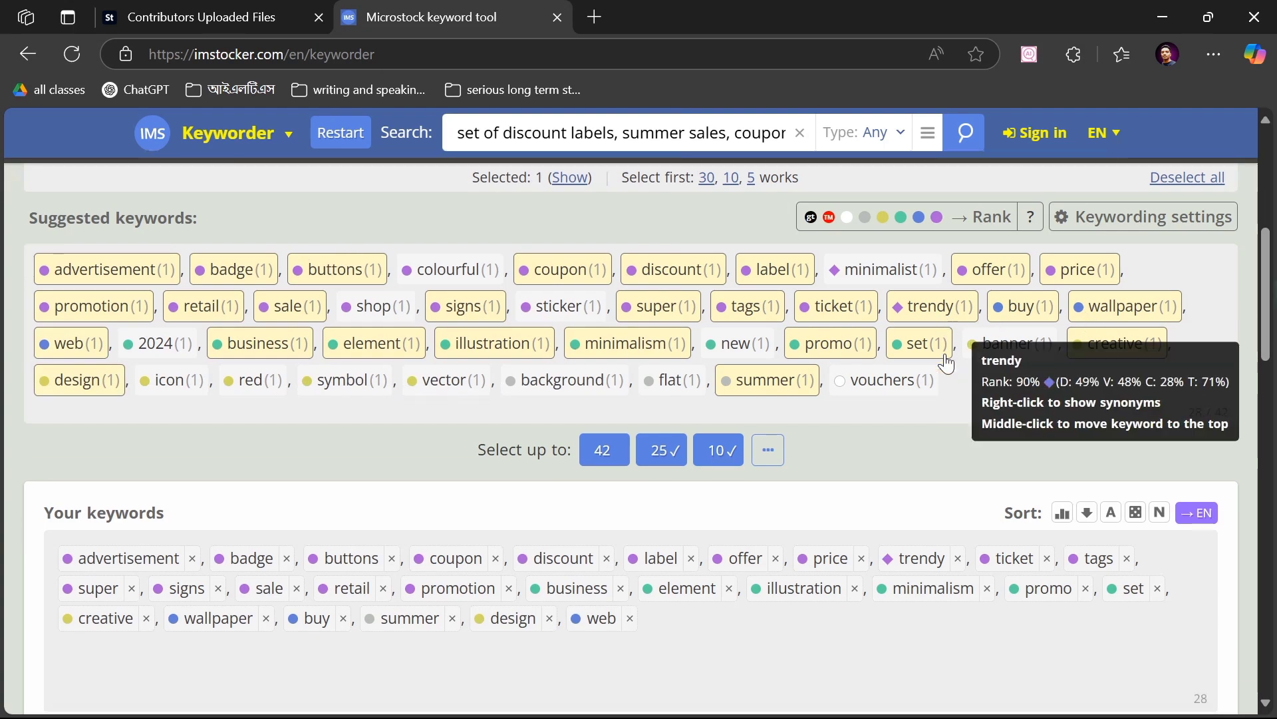
scroll(947, 364, "down", 1)
left_click(864, 188)
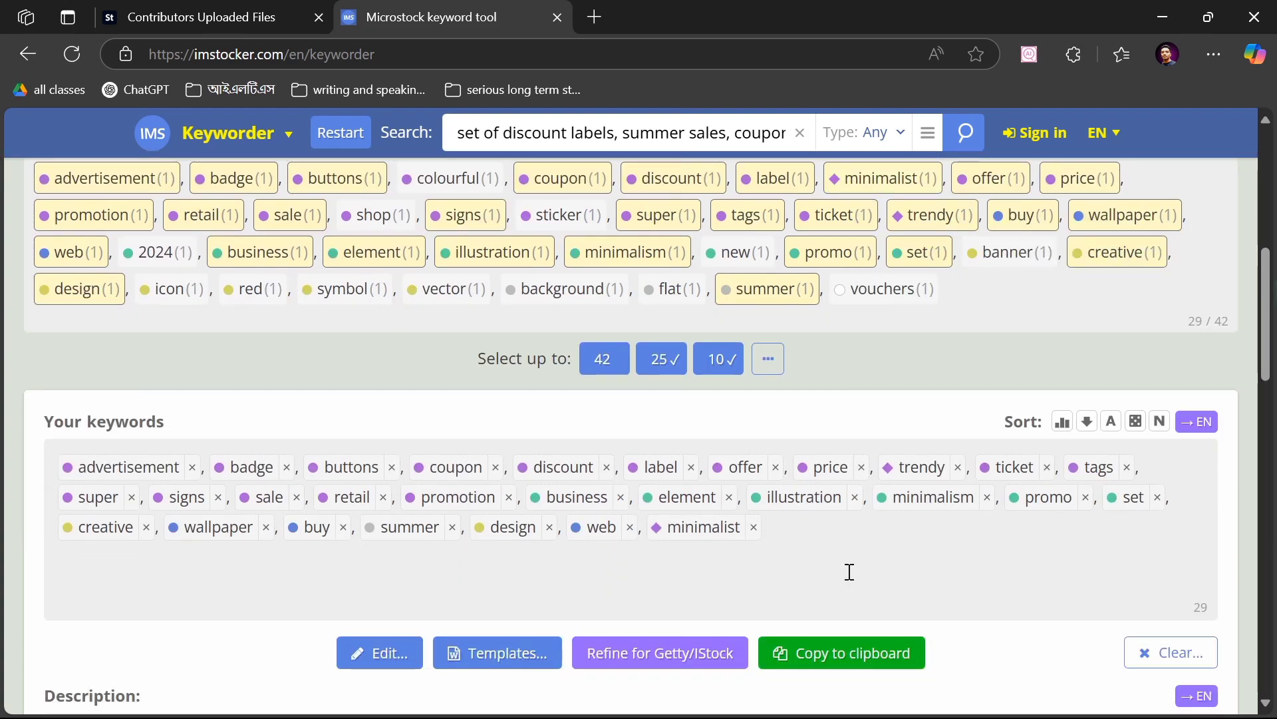
Step: Copy the collected keywords to the clipboard and paste them after "offer," in the Adobe Stock keywords field
scroll(850, 572, "down", 2)
left_click(842, 520)
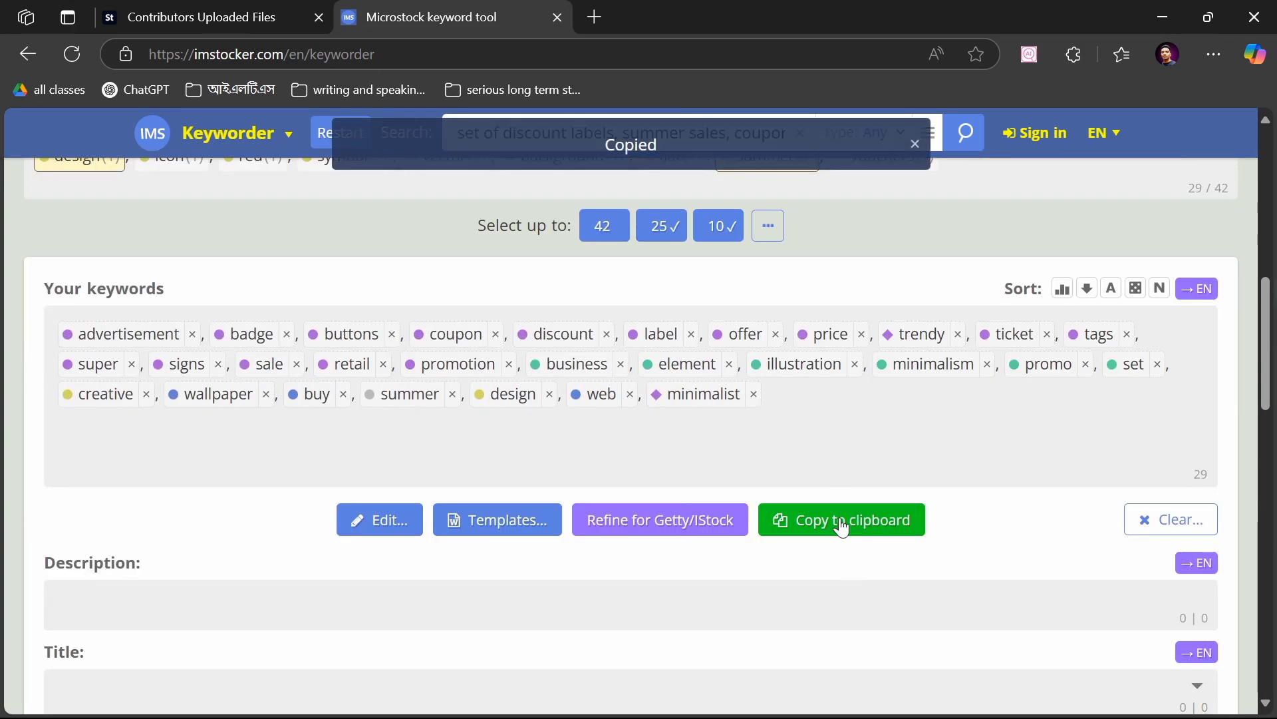
left_click(153, 16)
scroll(665, 386, "down", 7)
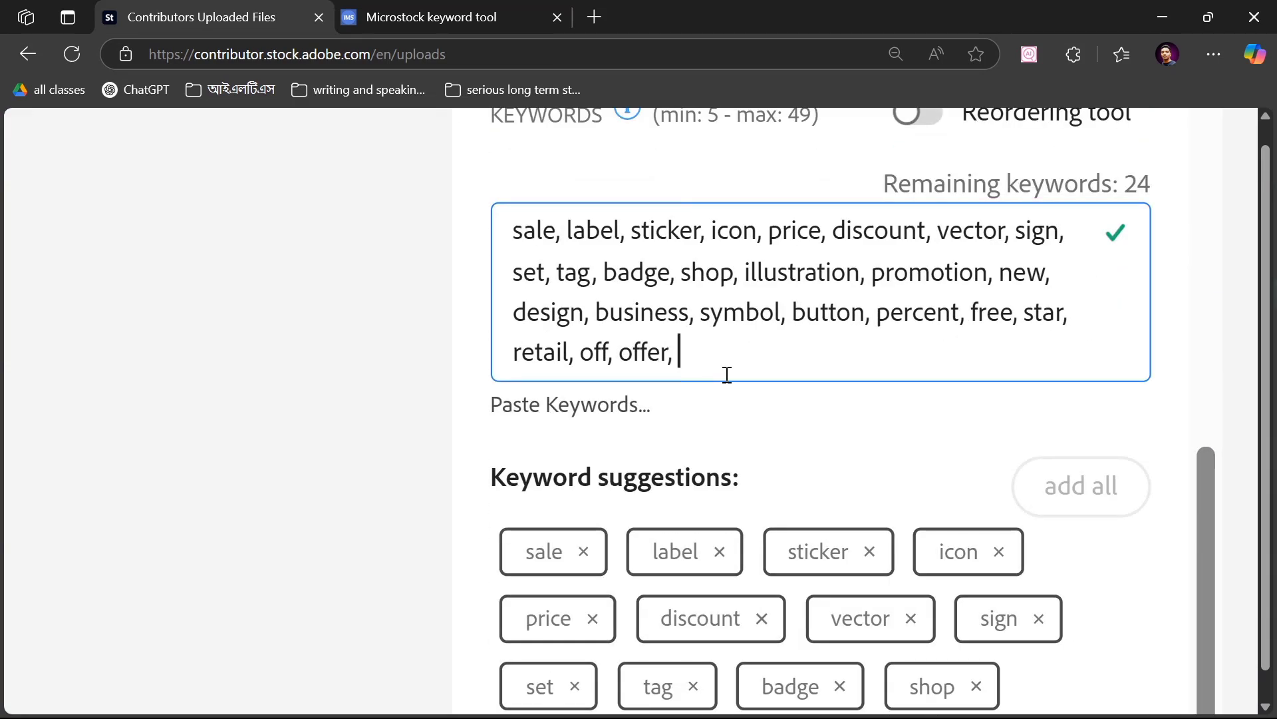
key("ctrl+v")
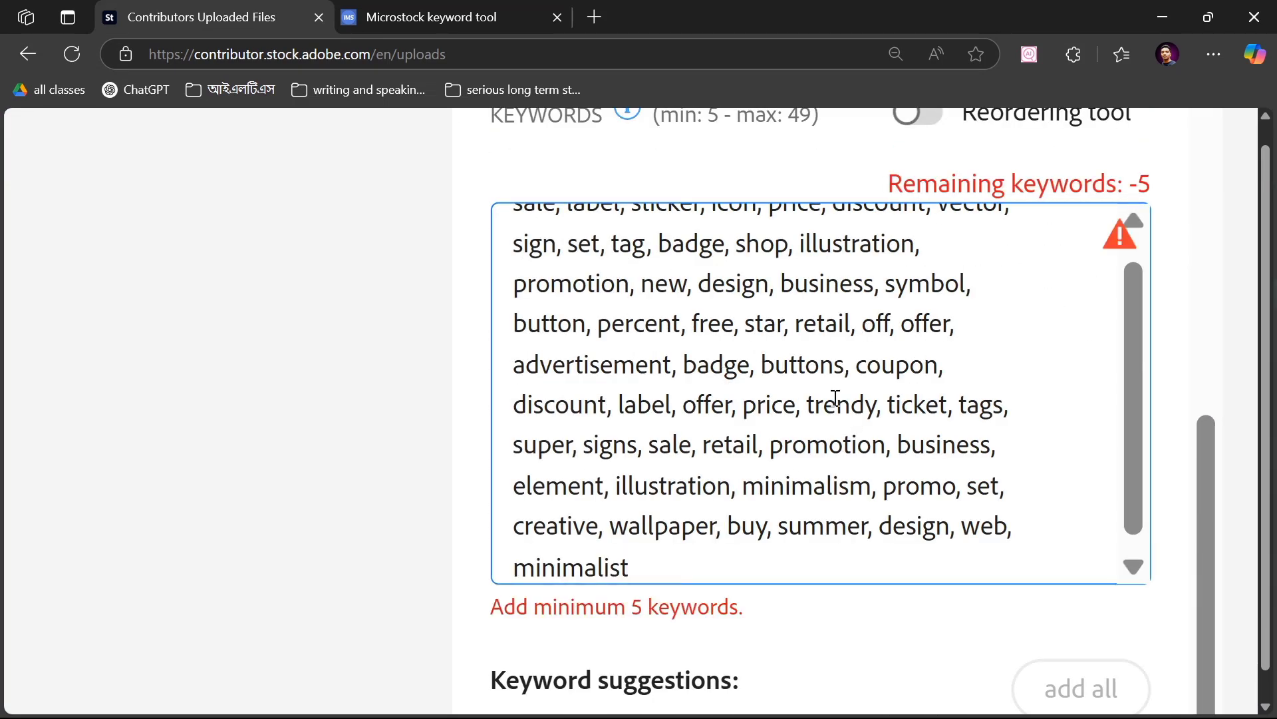
Step: Remove "creative" and "wallpaper" from the image's keywords
scroll(835, 398, "up", 2)
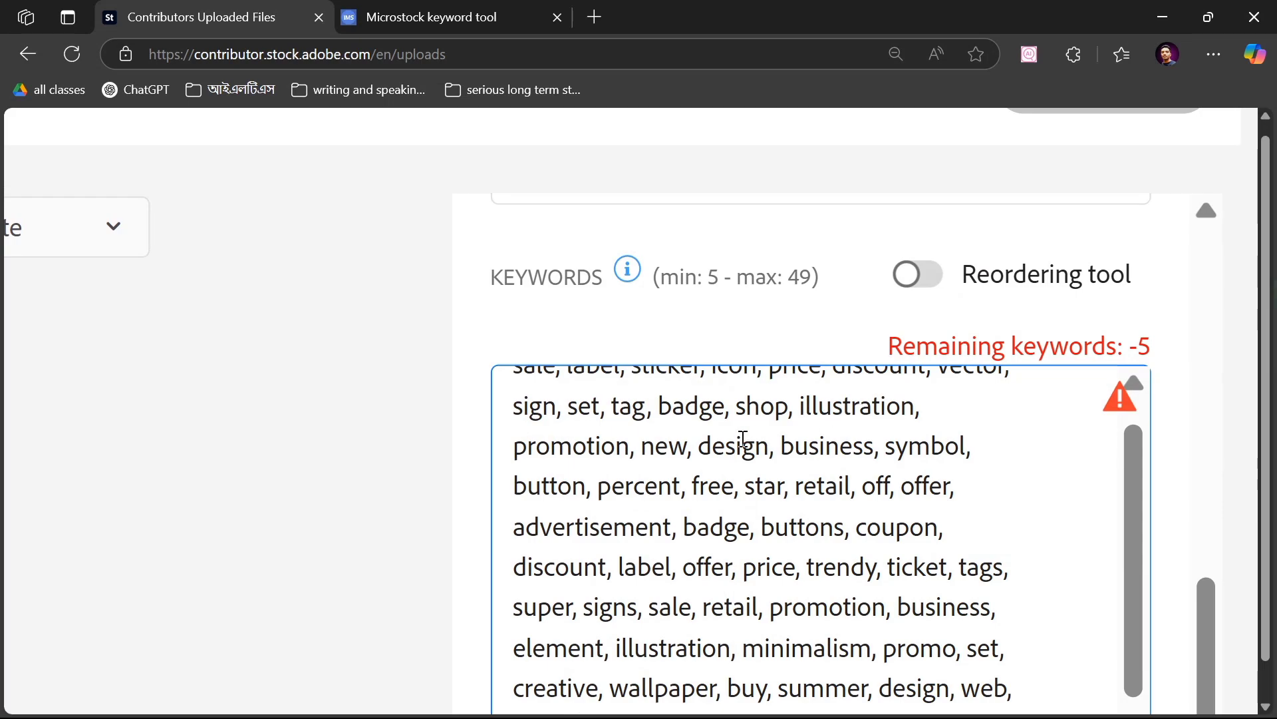
scroll(743, 440, "down", 2)
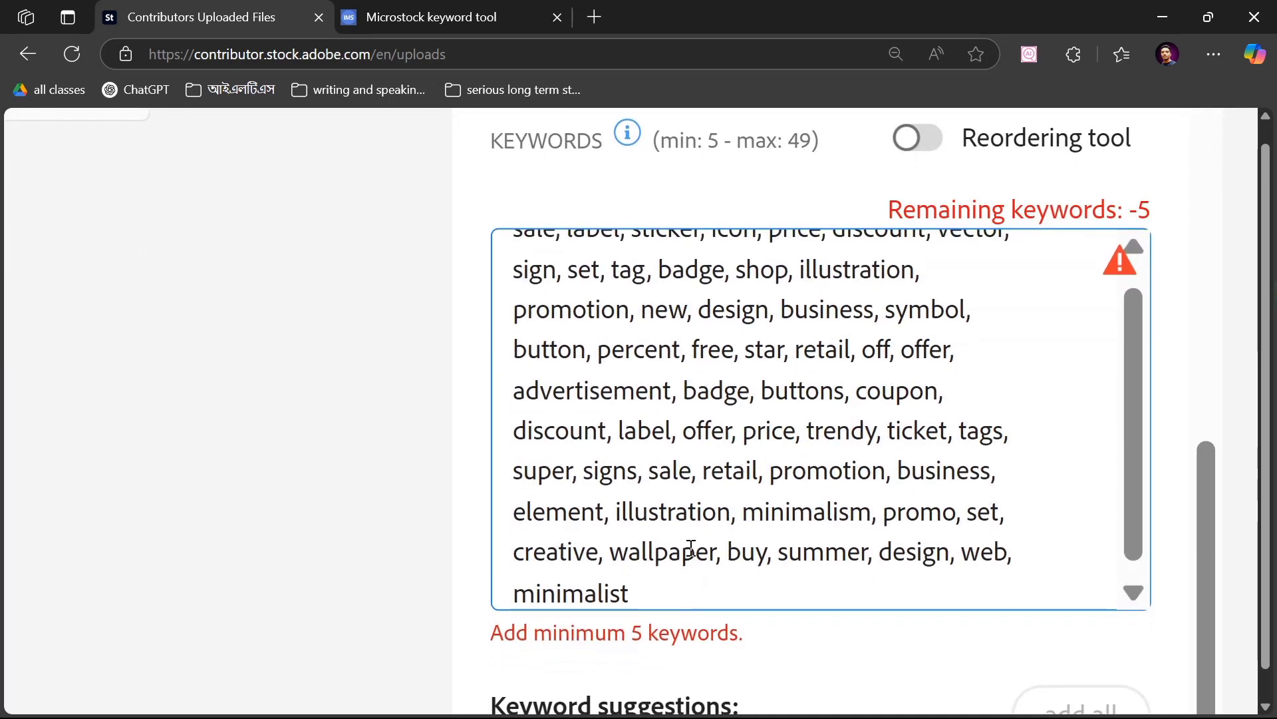
double_click(637, 553)
key("BackSpace")
key("BackSpace")
key("BackSpace")
key("BackSpace")
key("BackSpace")
key("BackSpace")
key("BackSpace")
key("BackSpace")
key("BackSpace")
key("BackSpace")
key("BackSpace")
key("BackSpace")
key("BackSpace")
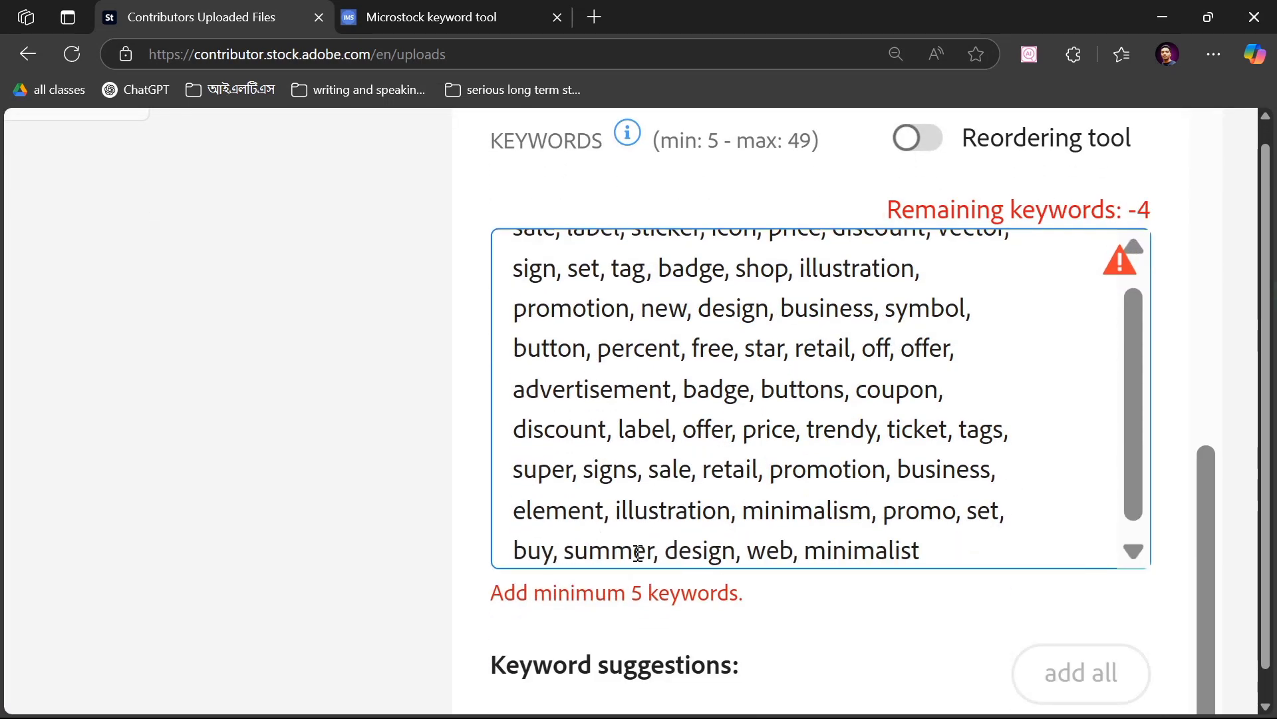
Step: Remove "minimalism" and "element" plus the repeated "promotion" and "business" from the image's keywords
double_click(803, 511)
key("BackSpace")
key("BackSpace")
key("BackSpace")
double_click(556, 511)
key("BackSpace")
key("BackSpace")
key("BackSpace")
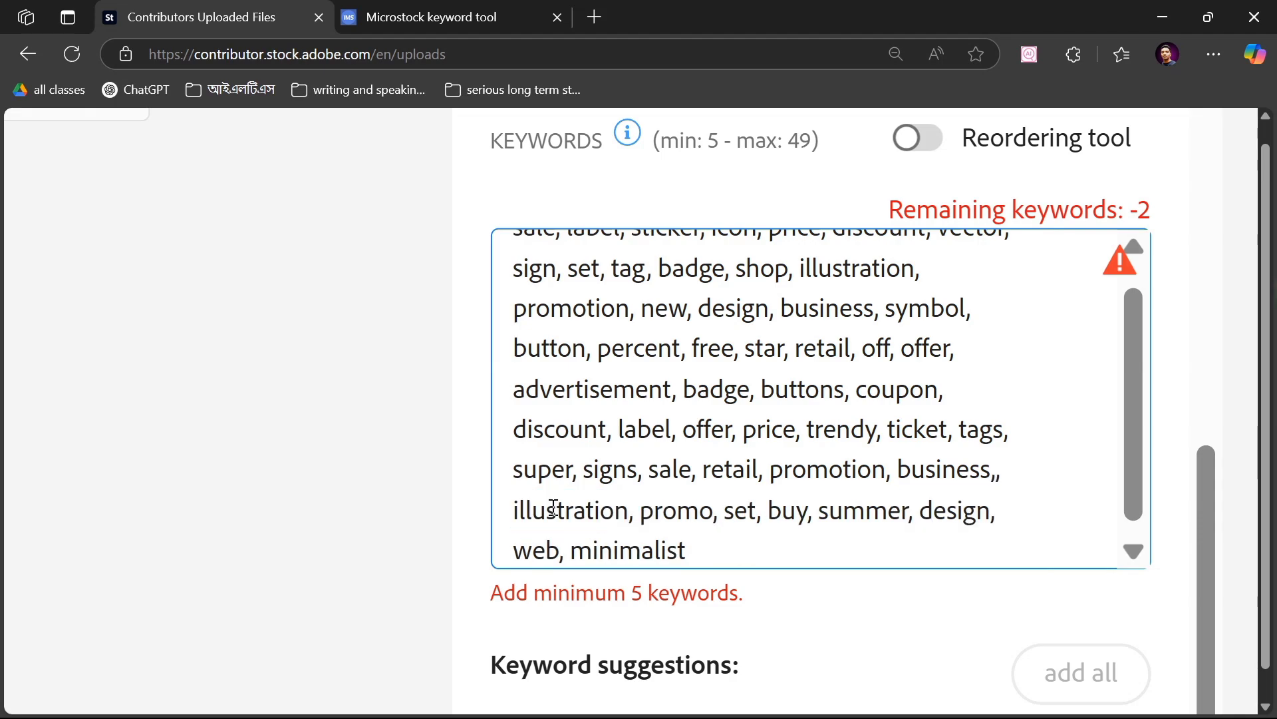
left_click_drag(1010, 481, 769, 481)
key("BackSpace")
key("BackSpace")
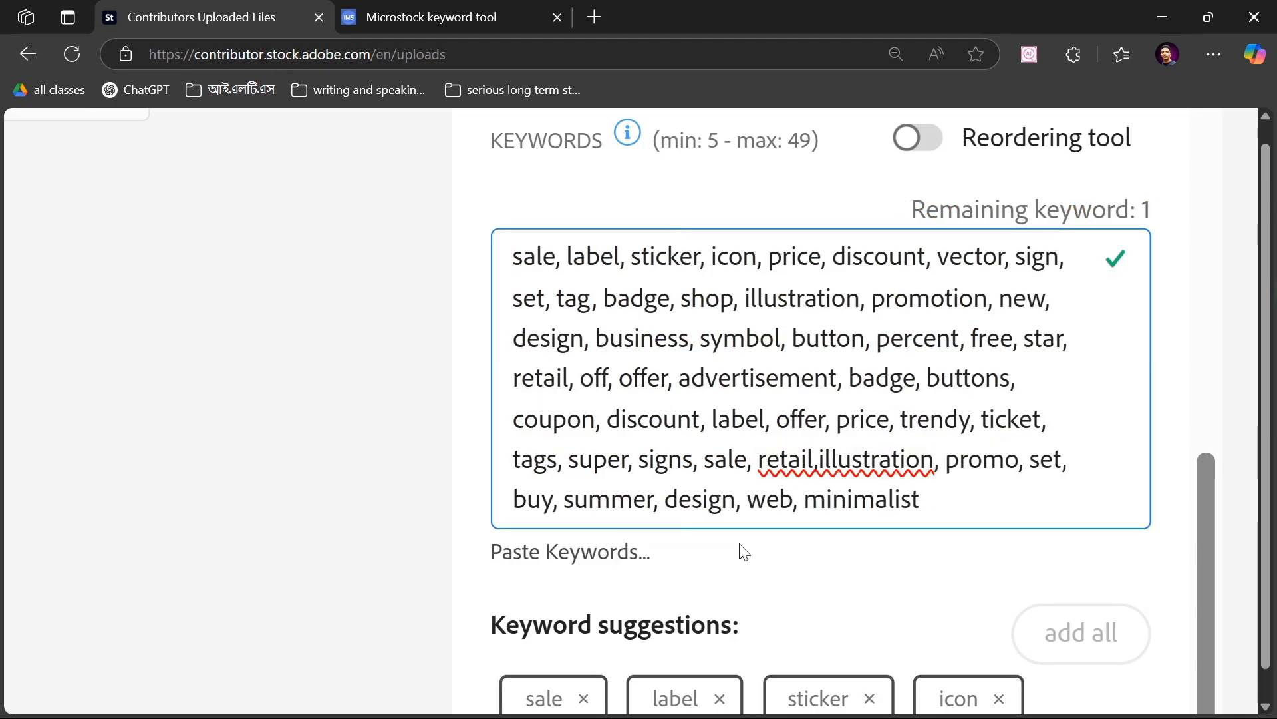
Step: Submit the sale-labels file and accept both the submission guidelines and account suspension statements
scroll(740, 544, "down", 5)
scroll(740, 542, "down", 1)
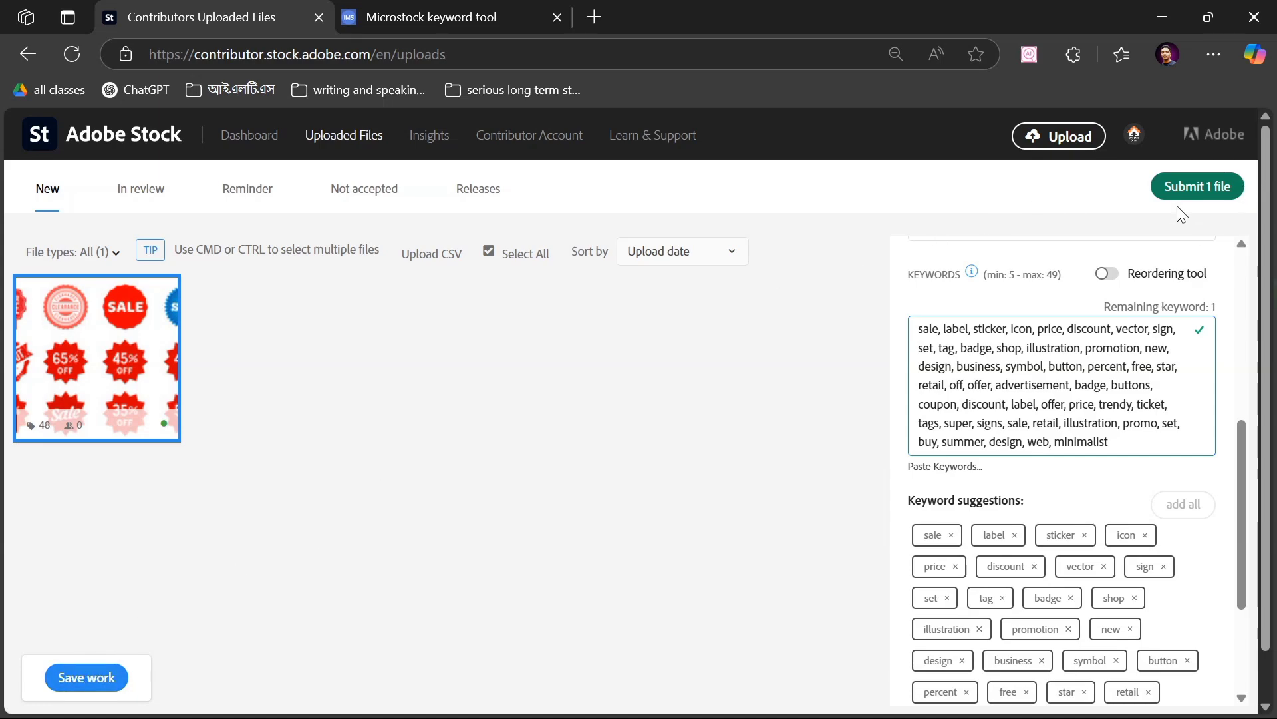
left_click(1199, 189)
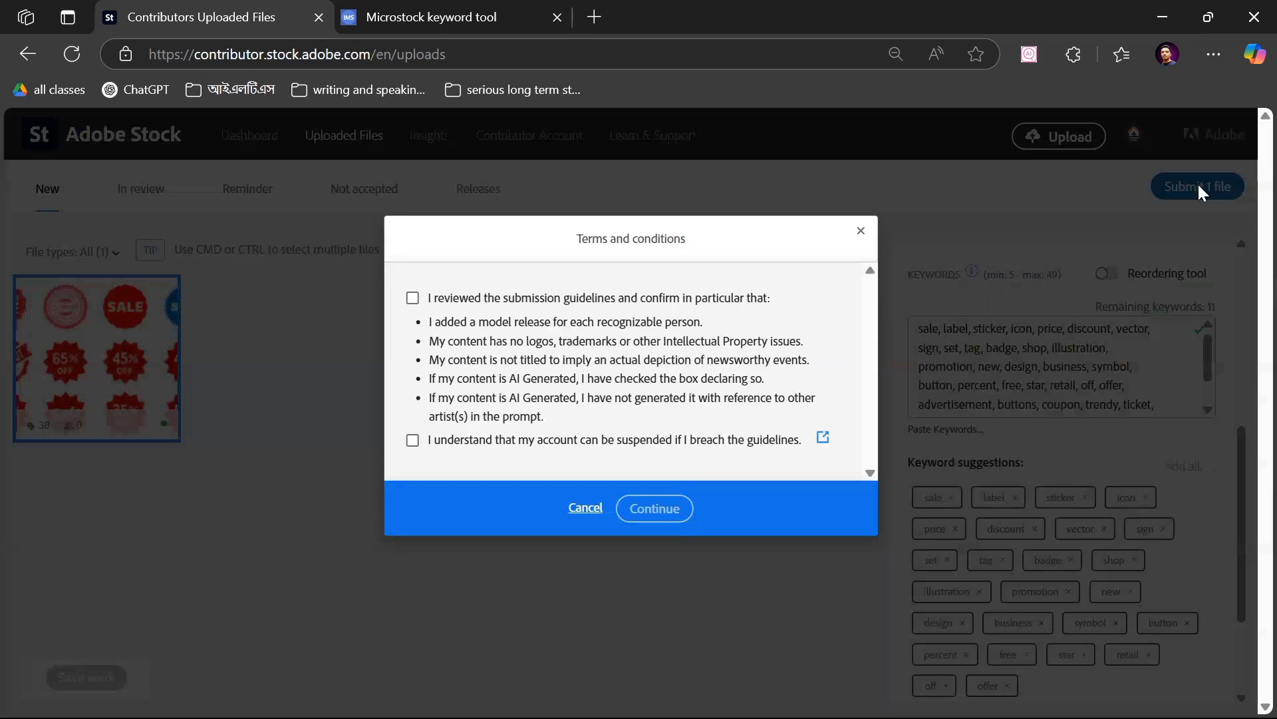
left_click(424, 444)
left_click(413, 298)
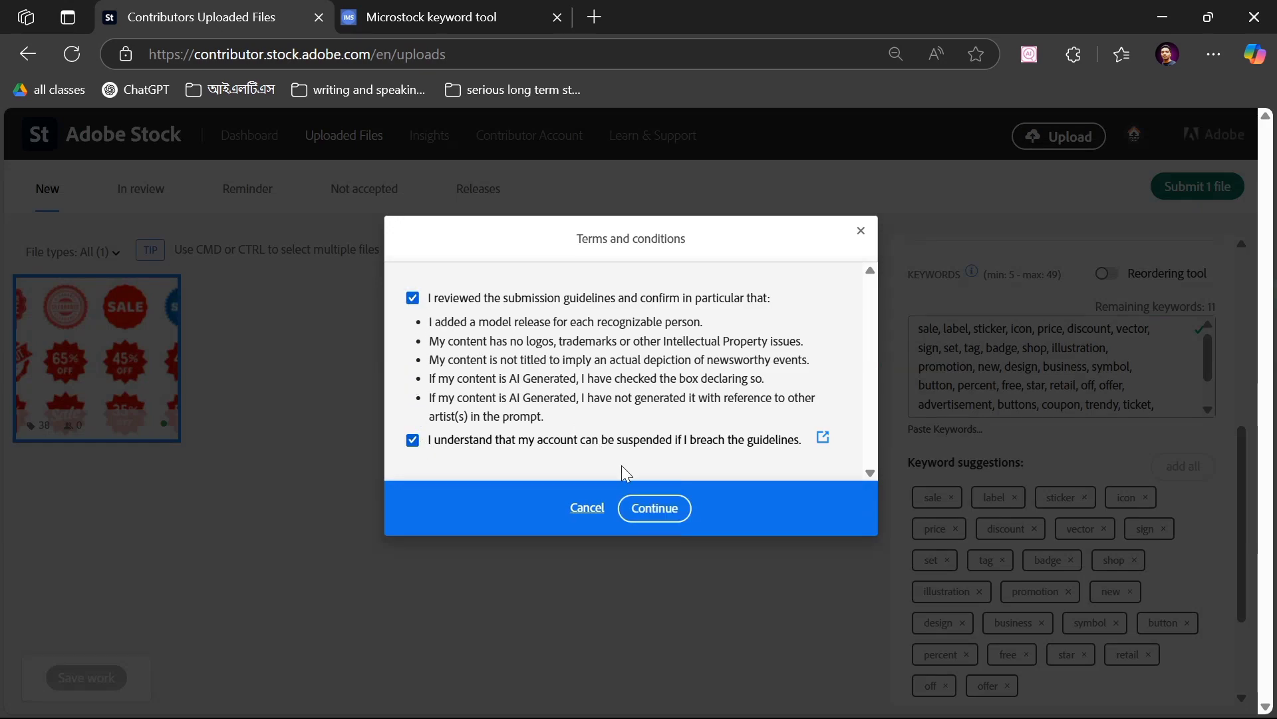
left_click(670, 506)
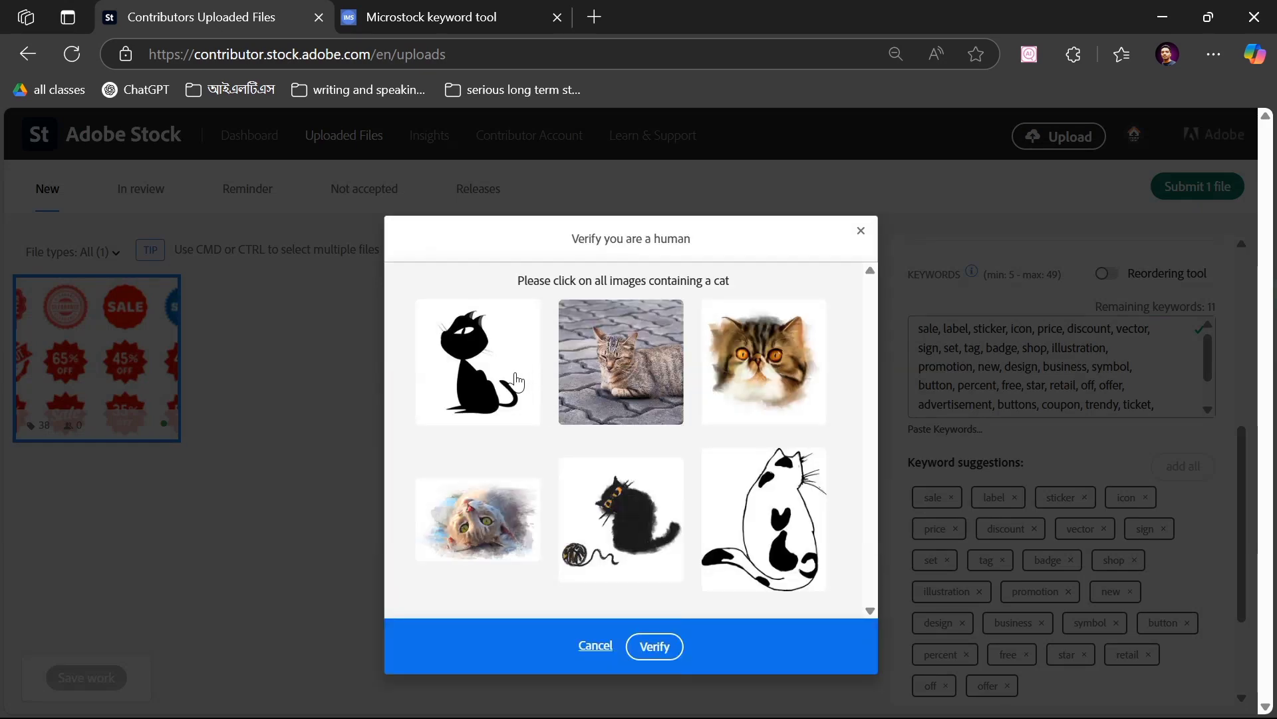
Step: Try to pass the human verification by selecting every cat image except the black cat silhouette
left_click(637, 356)
left_click(743, 359)
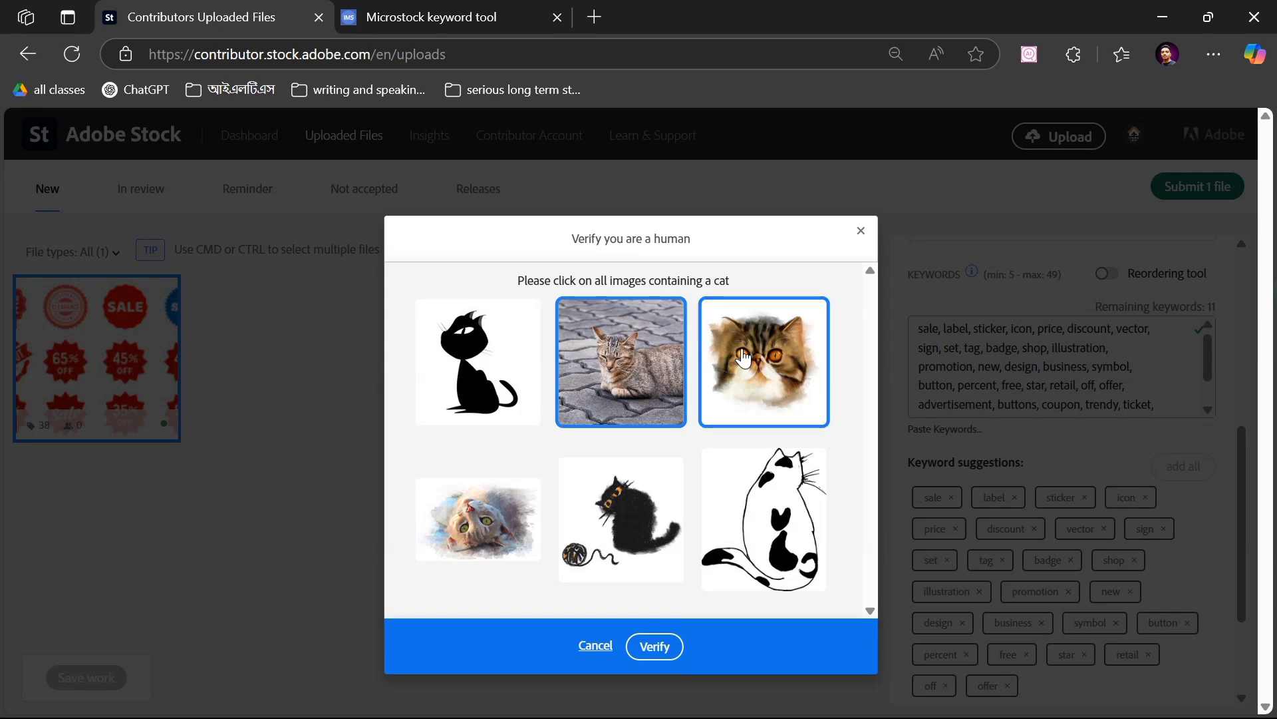
left_click(487, 511)
left_click(597, 523)
left_click(729, 540)
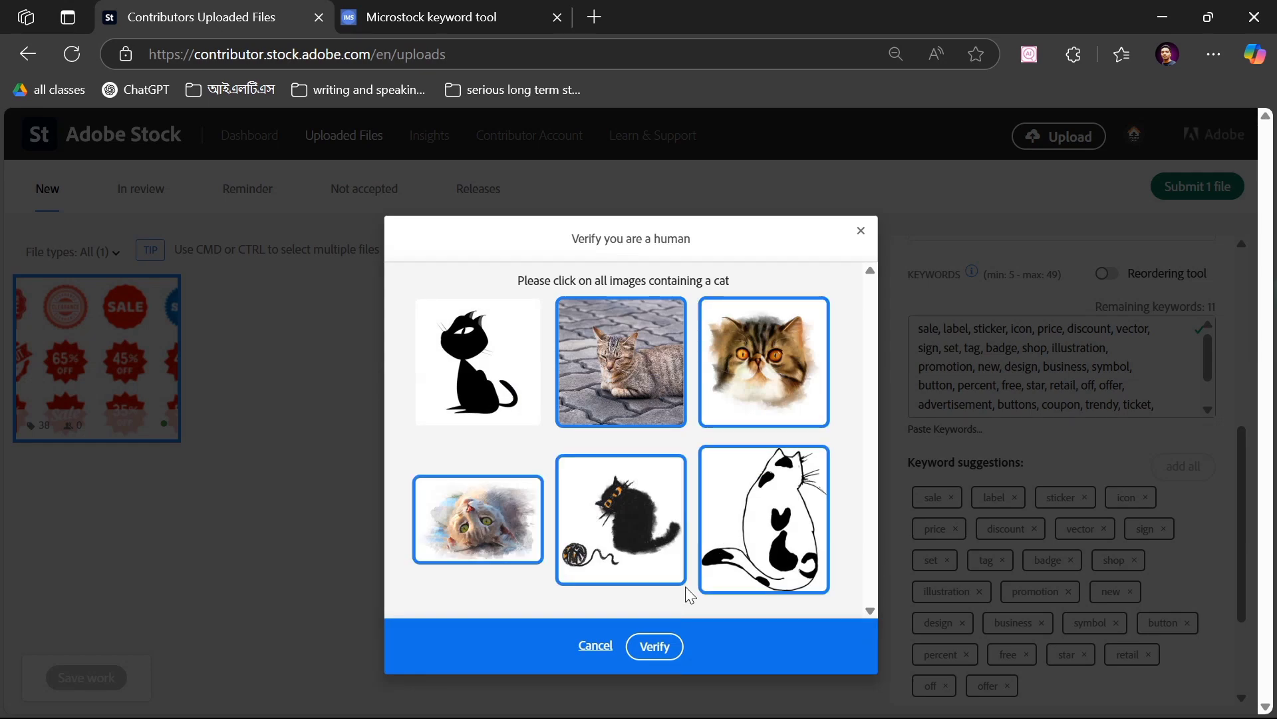
left_click(656, 648)
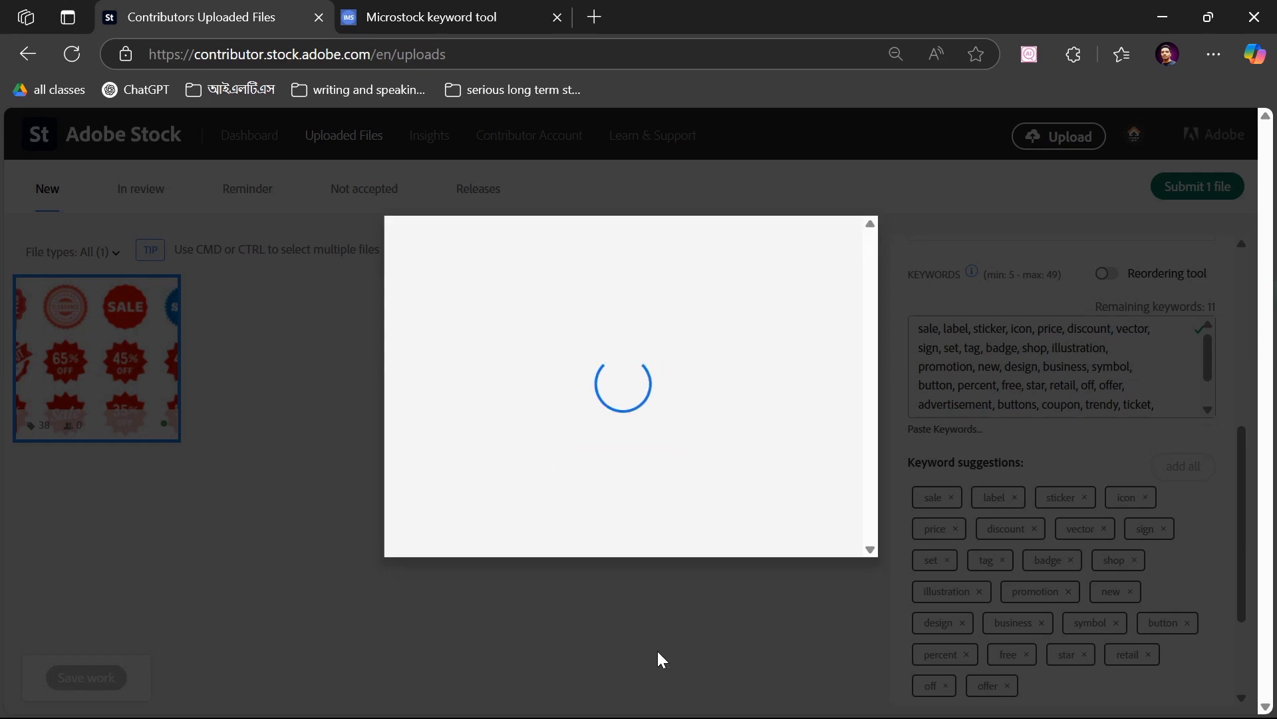
Step: Answer the new human verification by selecting the three images that contain a cat
left_click(604, 570)
left_click(486, 550)
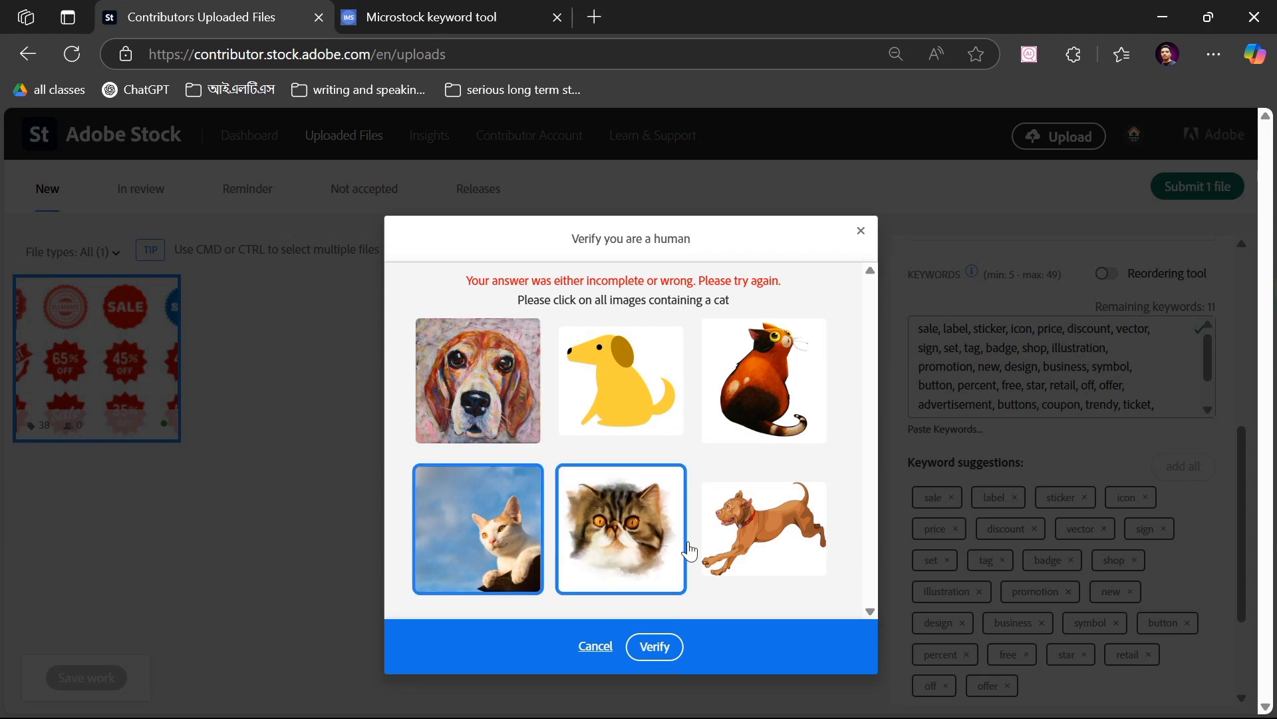
left_click(766, 438)
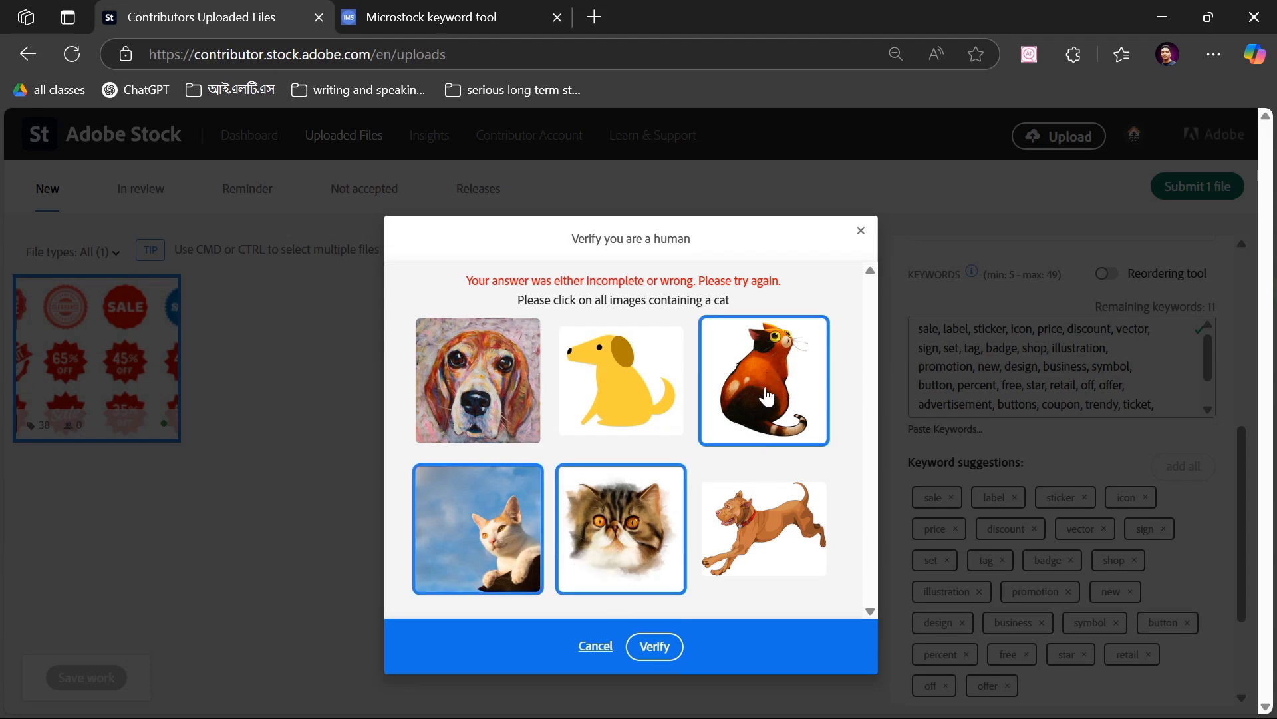
left_click(655, 649)
Step: Describe the spa massage picture as "a woman spa of a man" and submit the verification
left_click(715, 524)
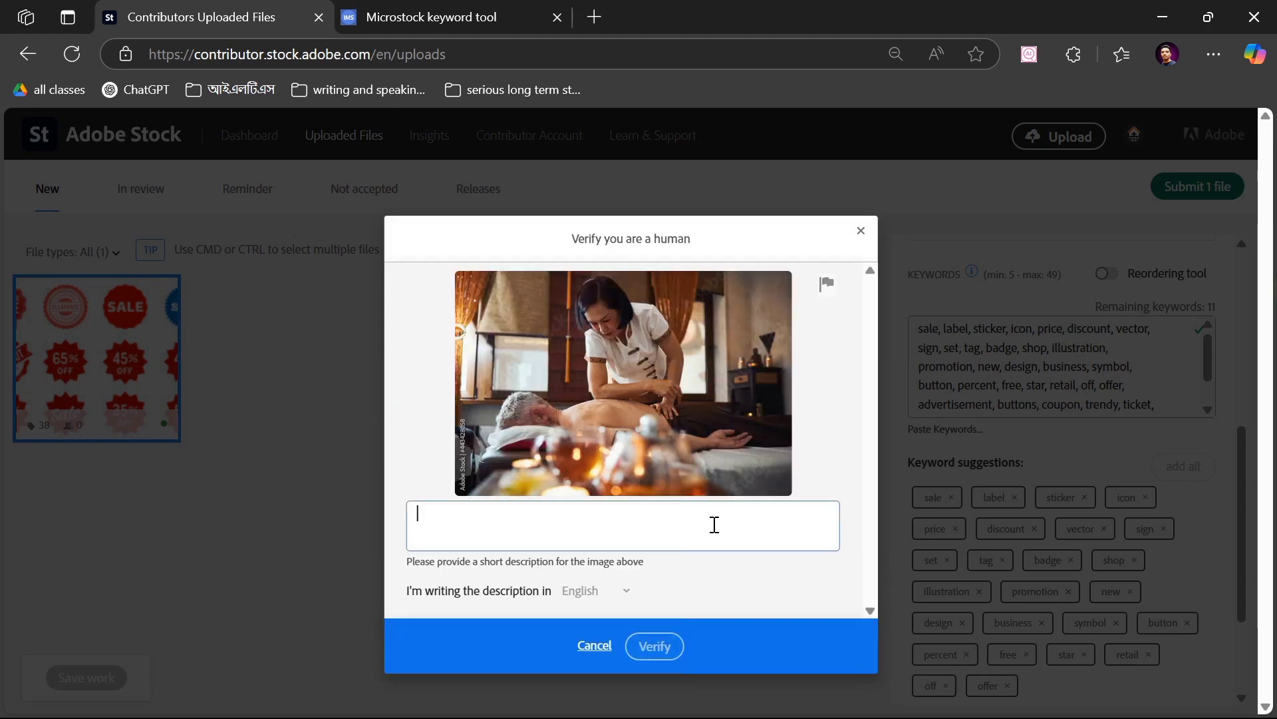
type("a")
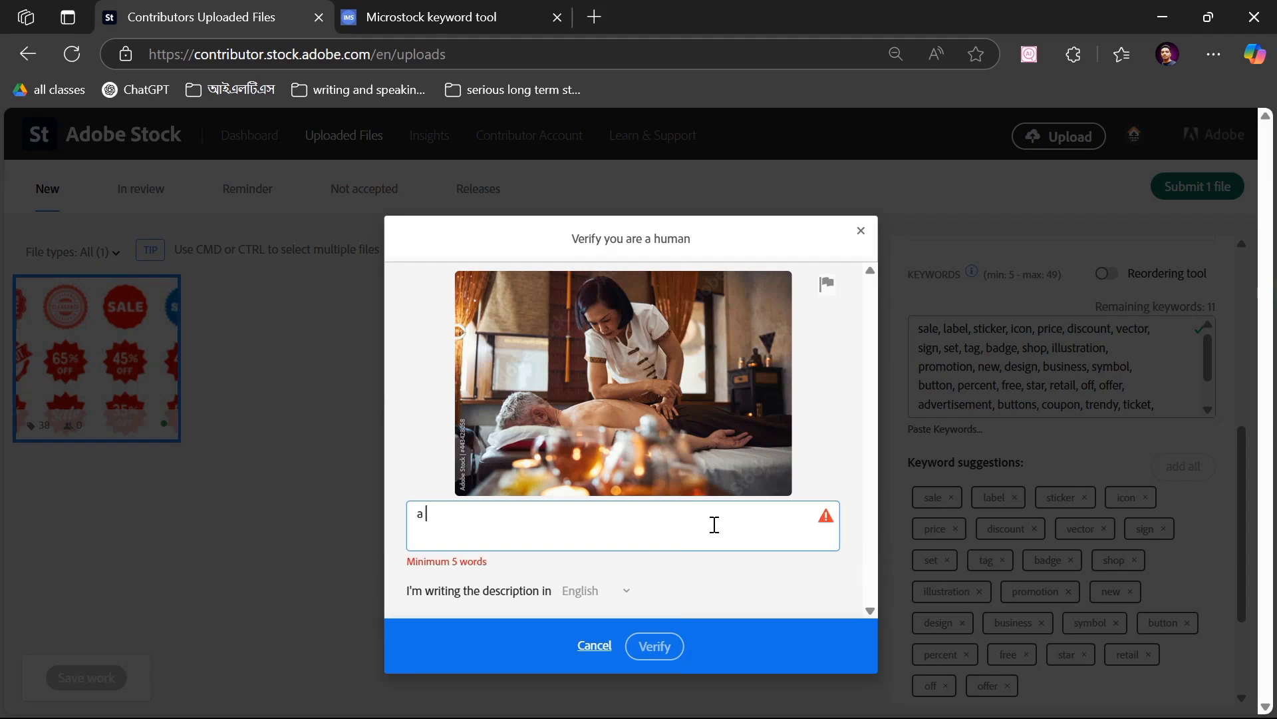
type(" woman spa of a man")
left_click(655, 646)
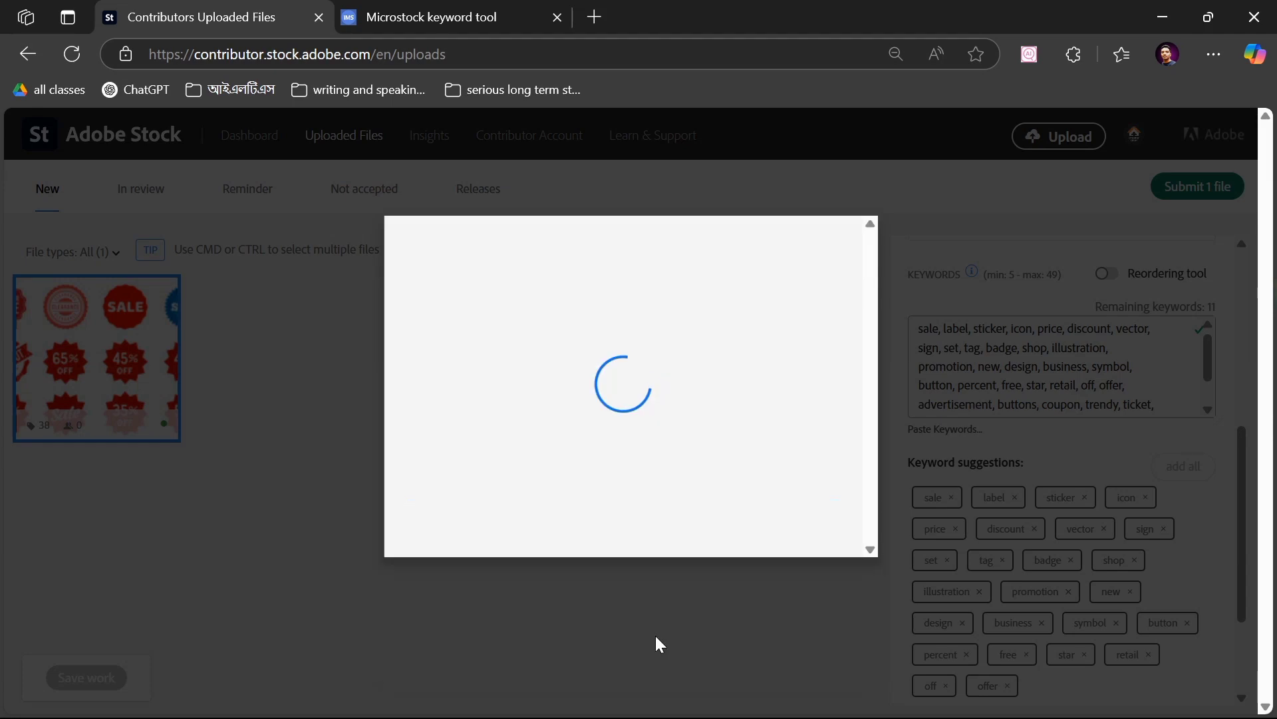
Step: View the submitted image in review, and check the not accepted and new file lists
left_click(630, 475)
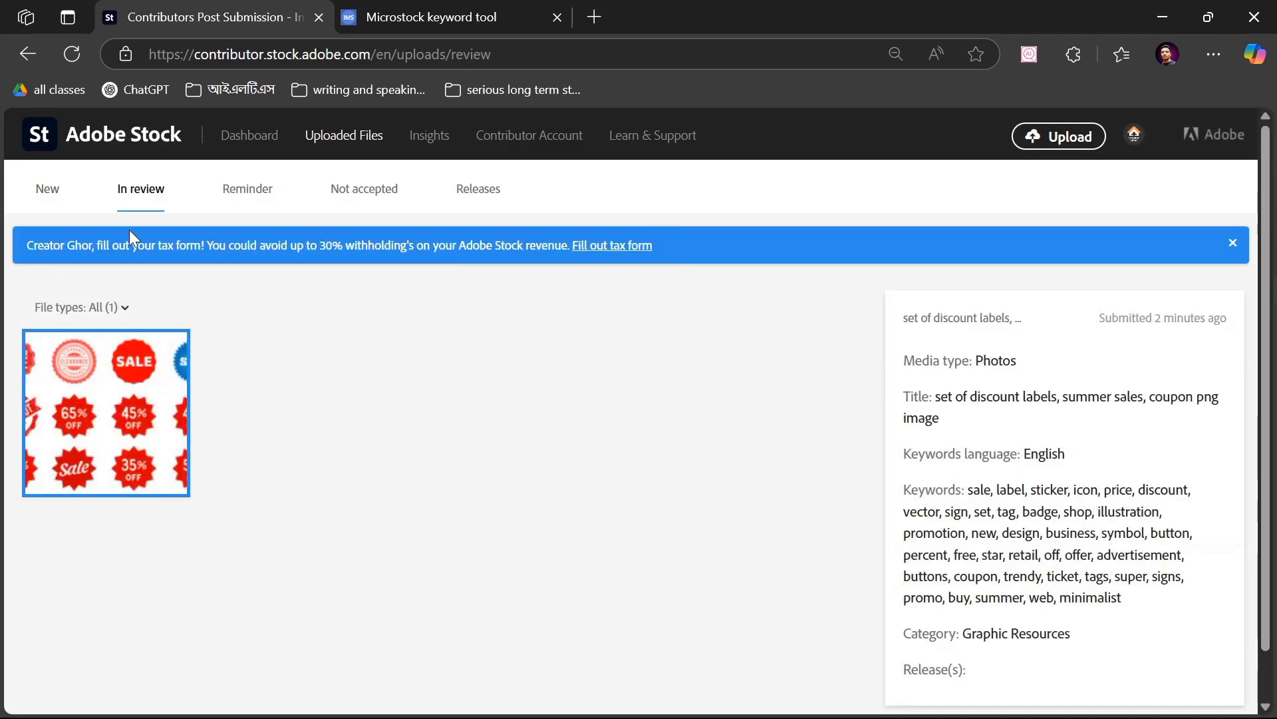
left_click(370, 209)
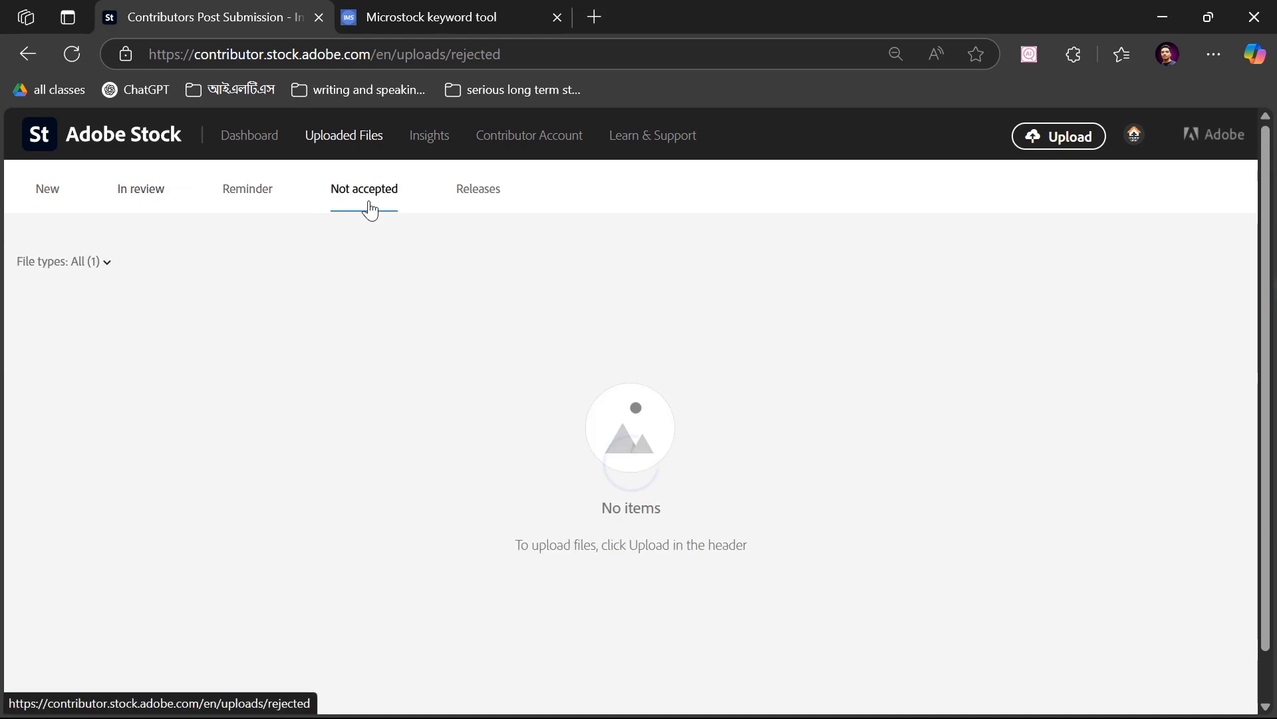
left_click(46, 190)
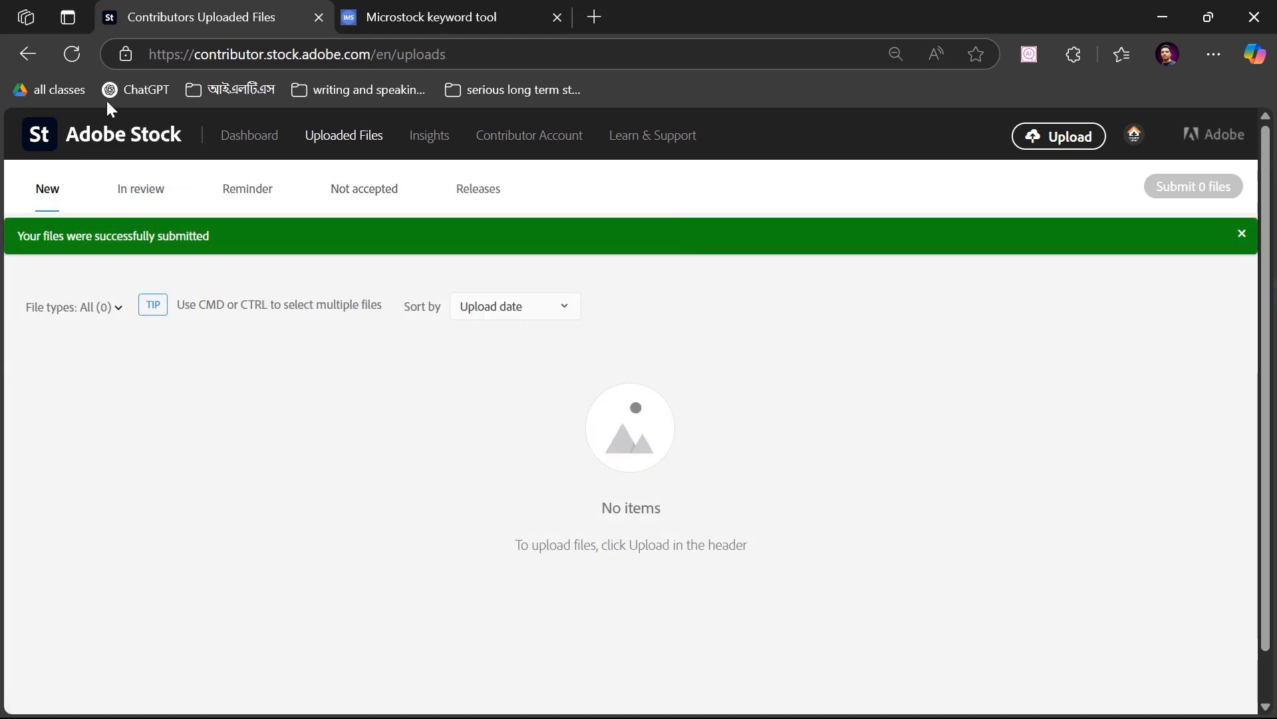
Step: Open the contributor dashboard and view the details of the yellow seamless pattern file in the portfolio
left_click(241, 137)
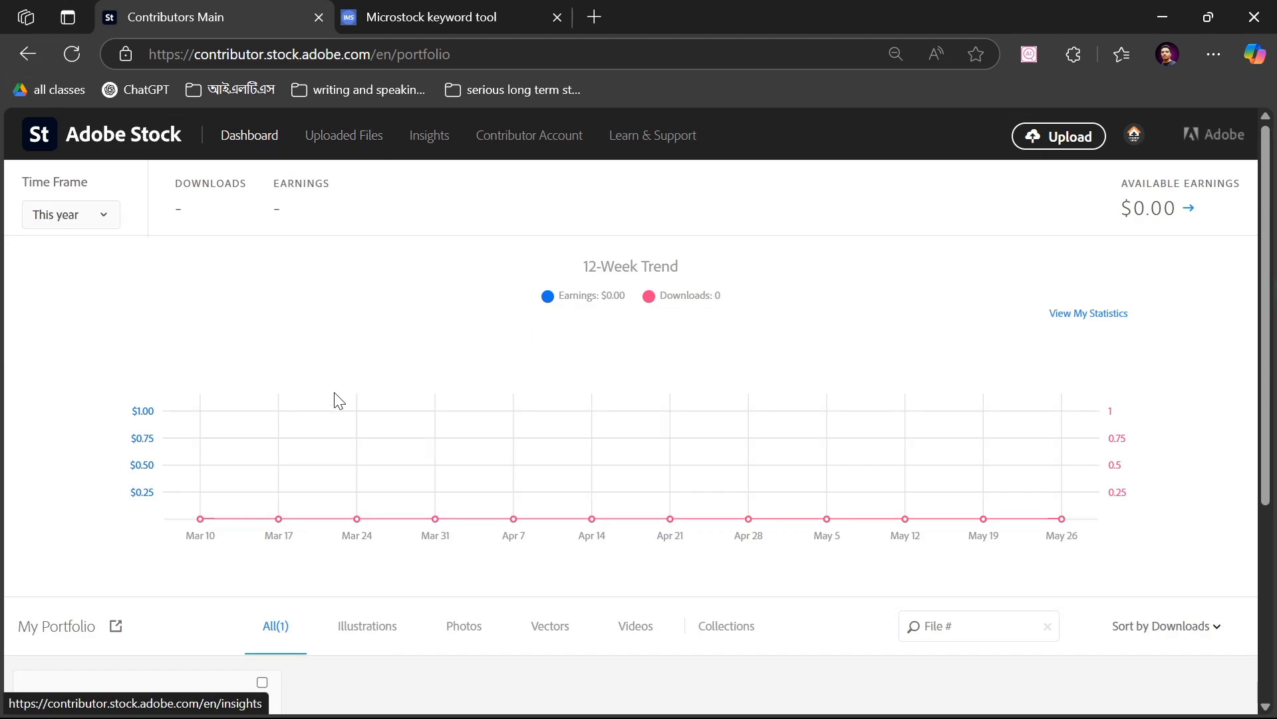
scroll(441, 416, "down", 5)
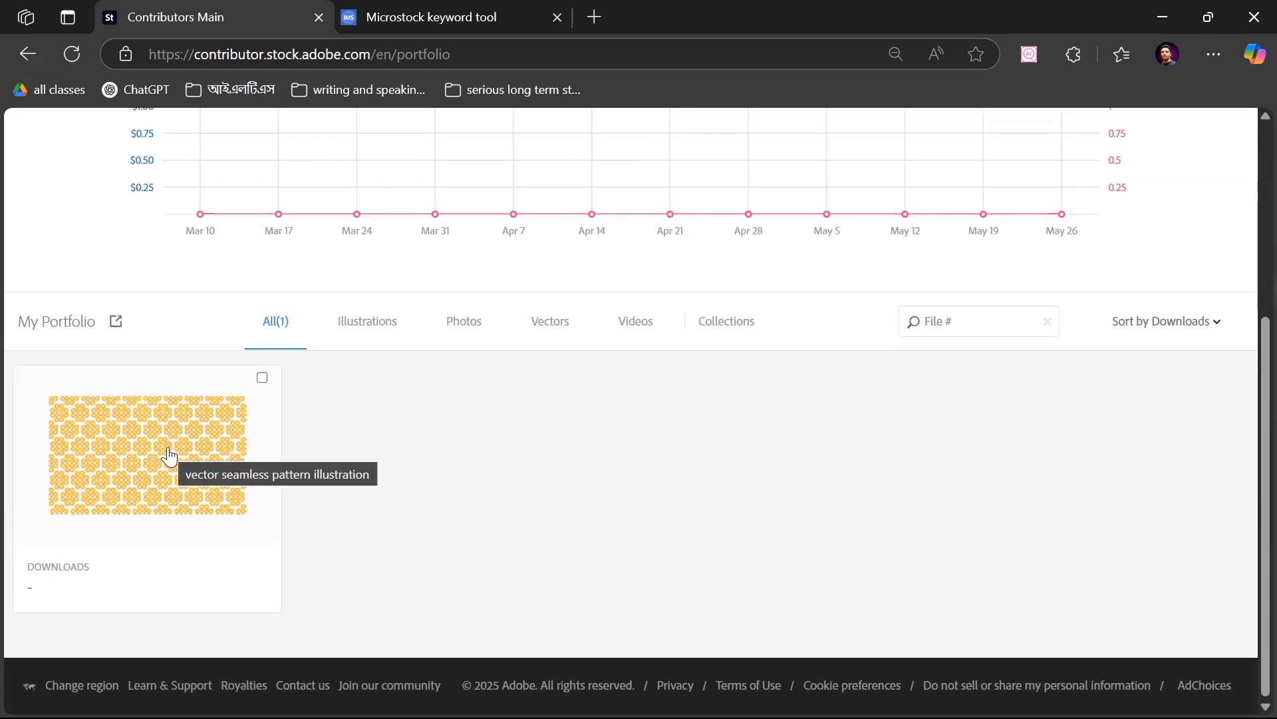
left_click(171, 455)
scroll(550, 517, "down", 4)
scroll(556, 526, "down", 2)
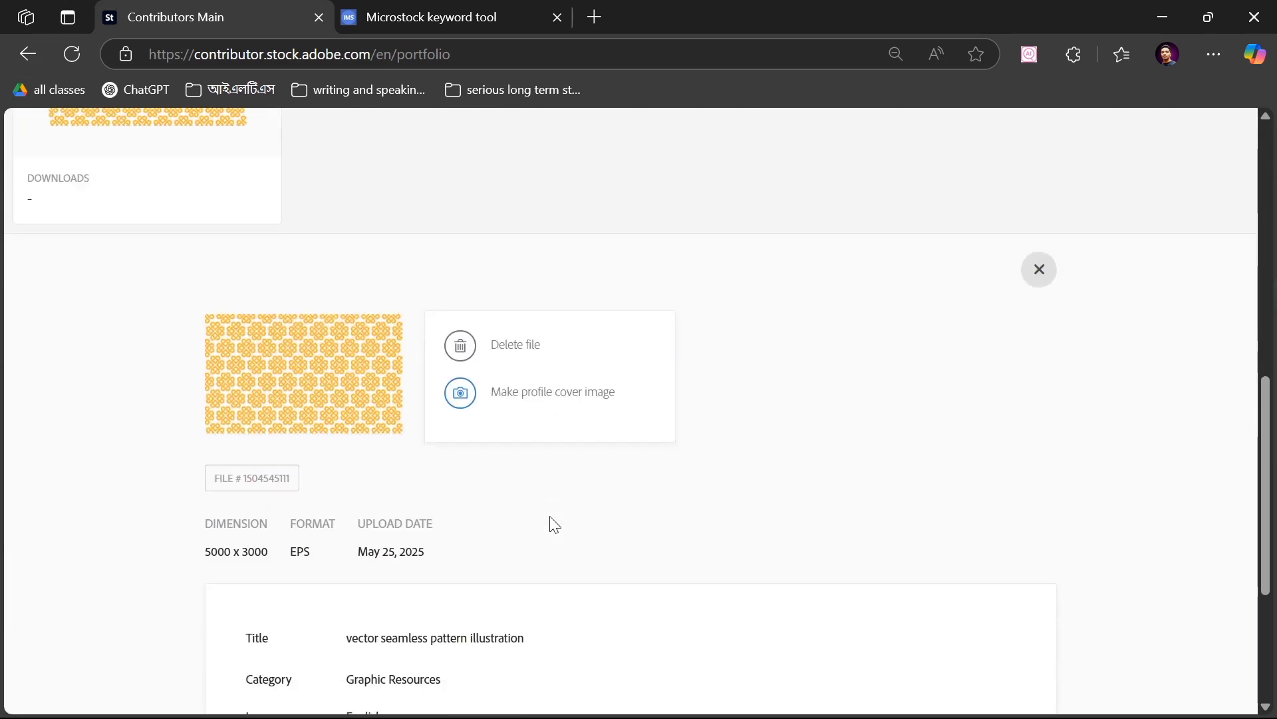